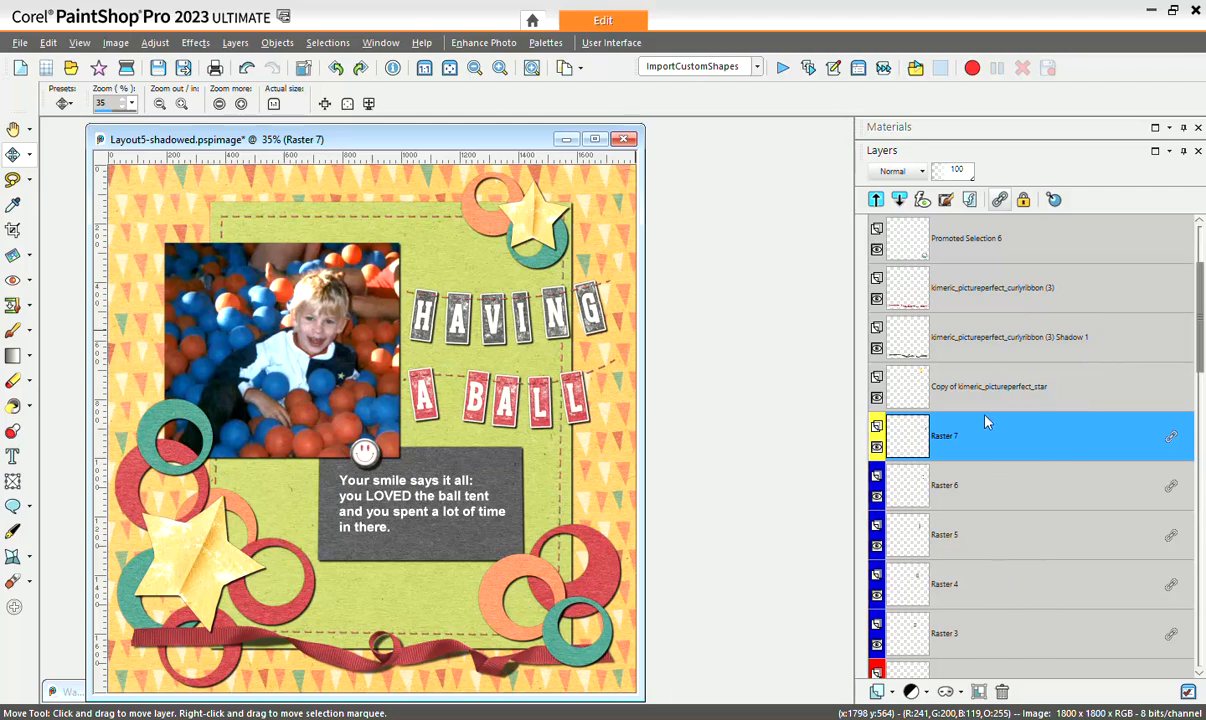
Select the smiley brad layer and move the brad onto the boy's face in the photo.
{"action": "mouse_move", "coordinate": [980, 610]}
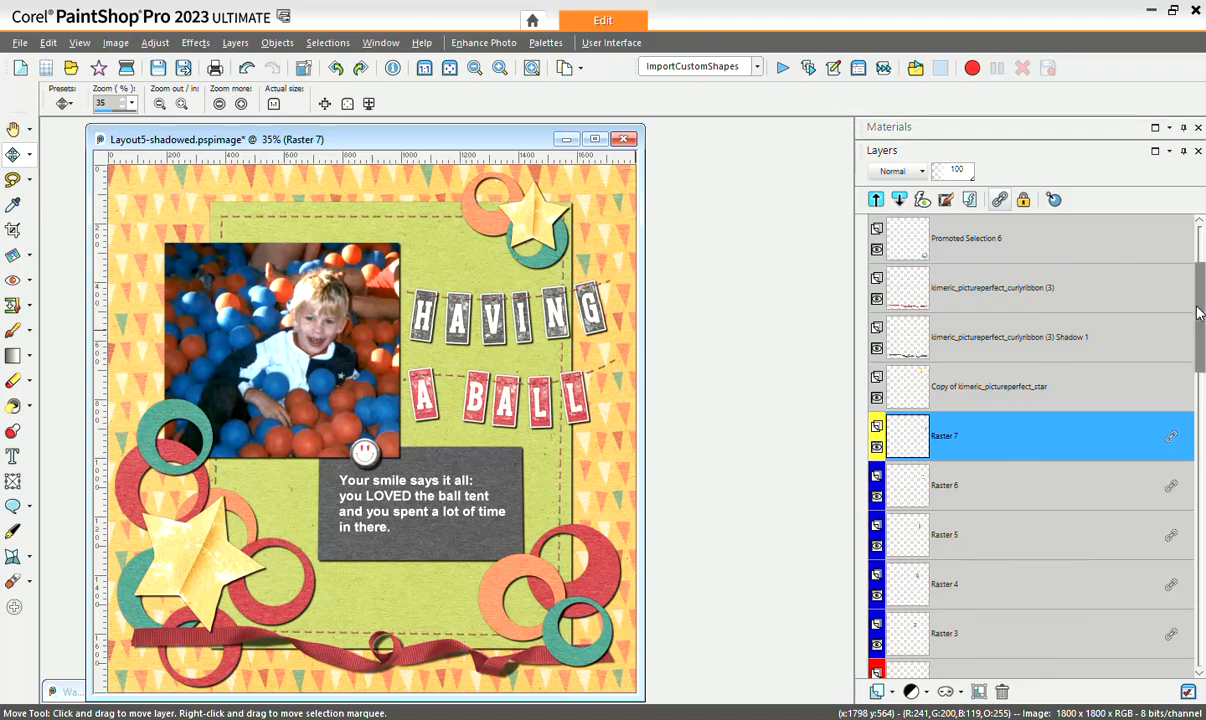
{"action": "scroll", "coordinate": [1203, 288], "scroll_direction": "up", "scroll_amount": 1}
{"action": "left_click", "coordinate": [990, 245]}
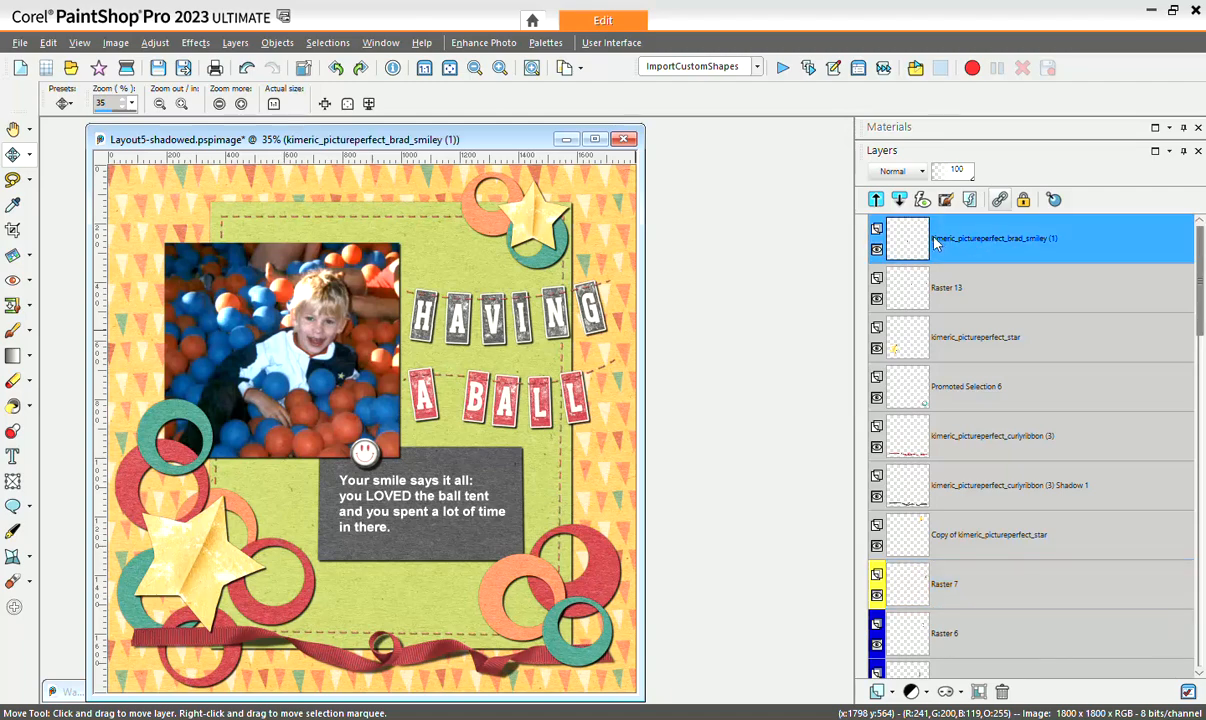
{"action": "left_click", "coordinate": [877, 250]}
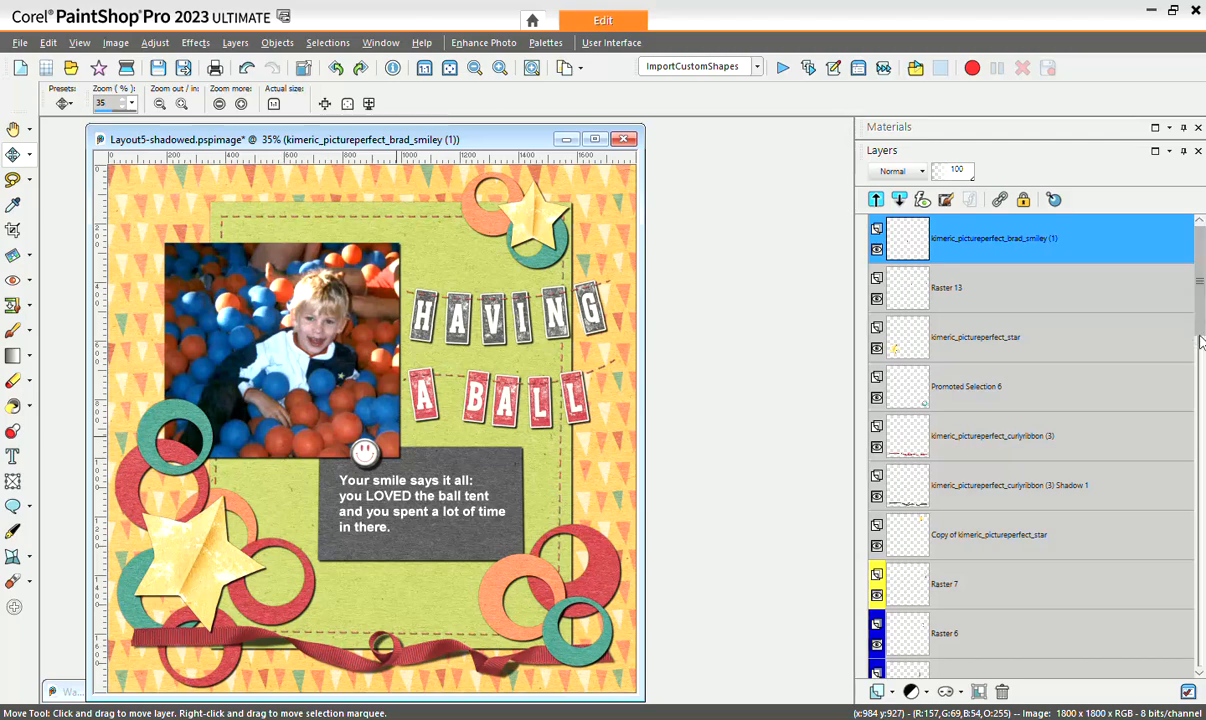
{"action": "left_click_drag", "start_coordinate": [1200, 342], "coordinate": [1200, 630]}
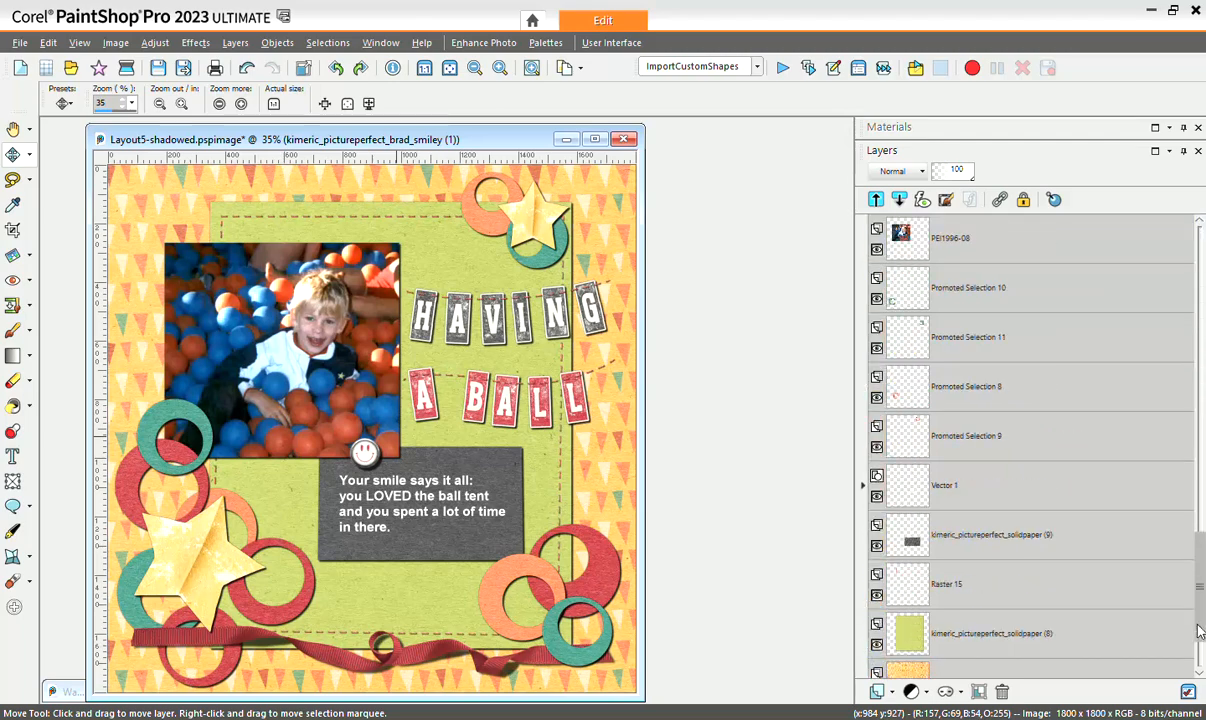
{"action": "scroll", "coordinate": [919, 399], "scroll_direction": "up", "scroll_amount": 3}
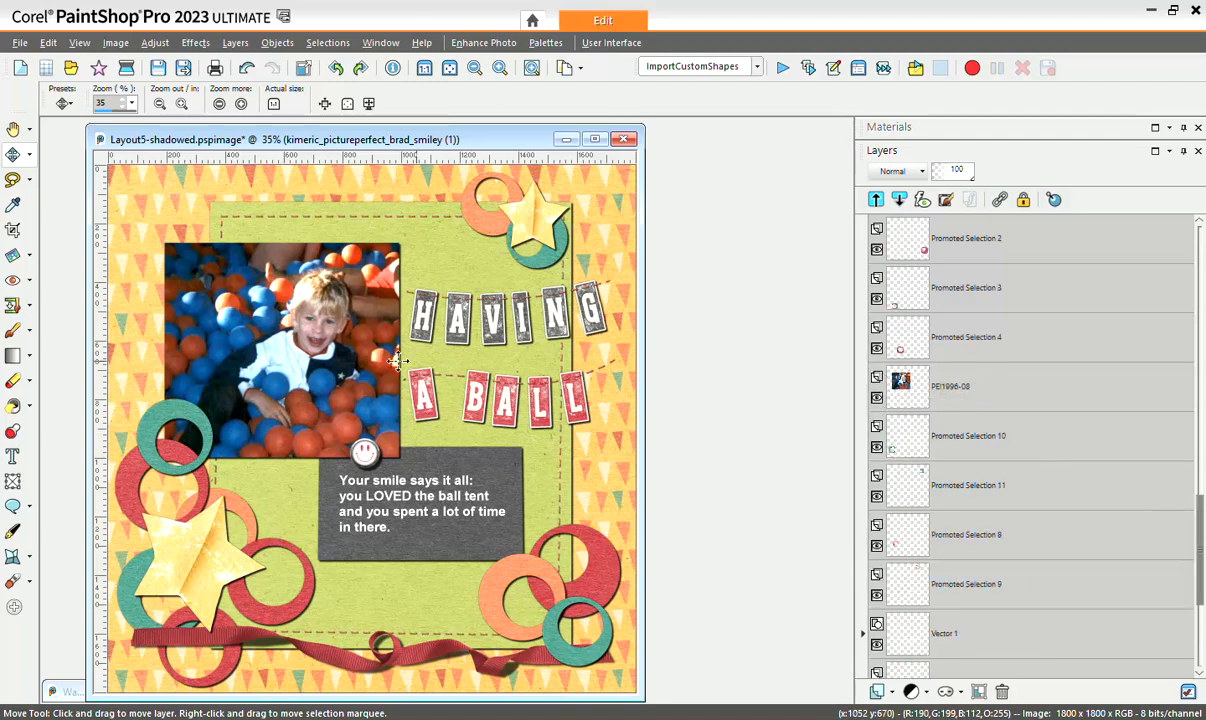
{"action": "left_click_drag", "start_coordinate": [365, 453], "coordinate": [316, 323]}
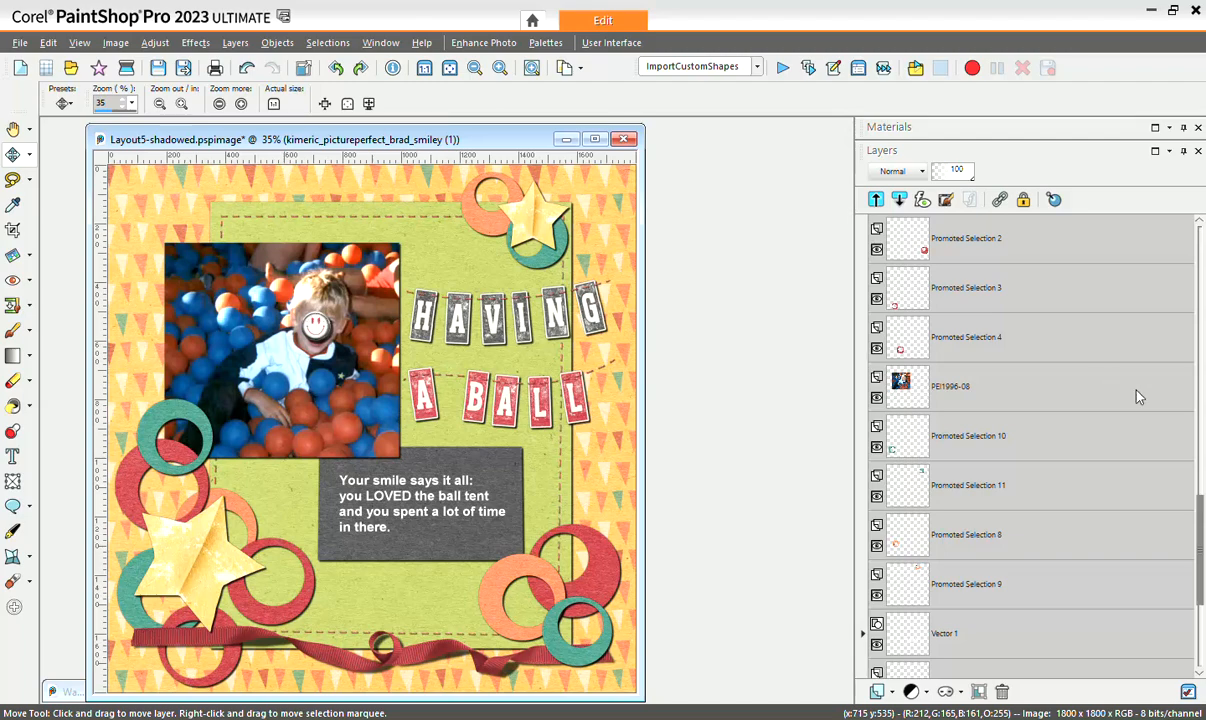
Select the photo layer PEI1996-08 and turn on its layer link.
{"action": "left_click", "coordinate": [956, 386]}
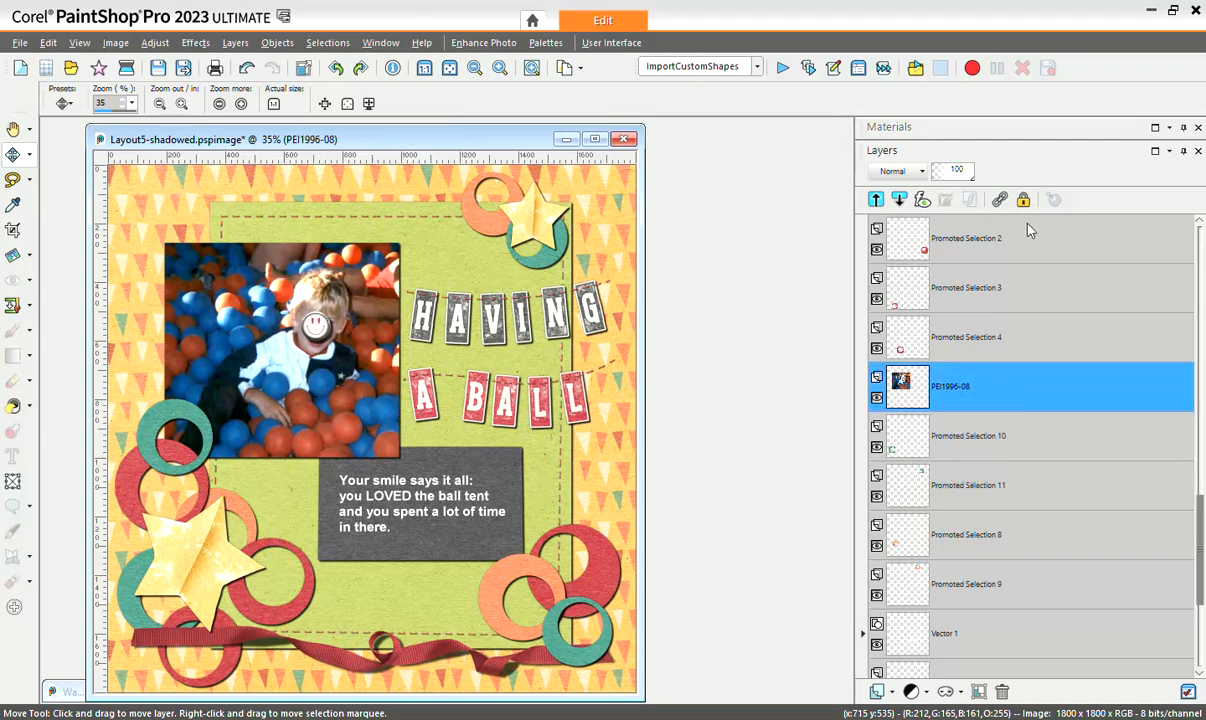
{"action": "left_click", "coordinate": [999, 199]}
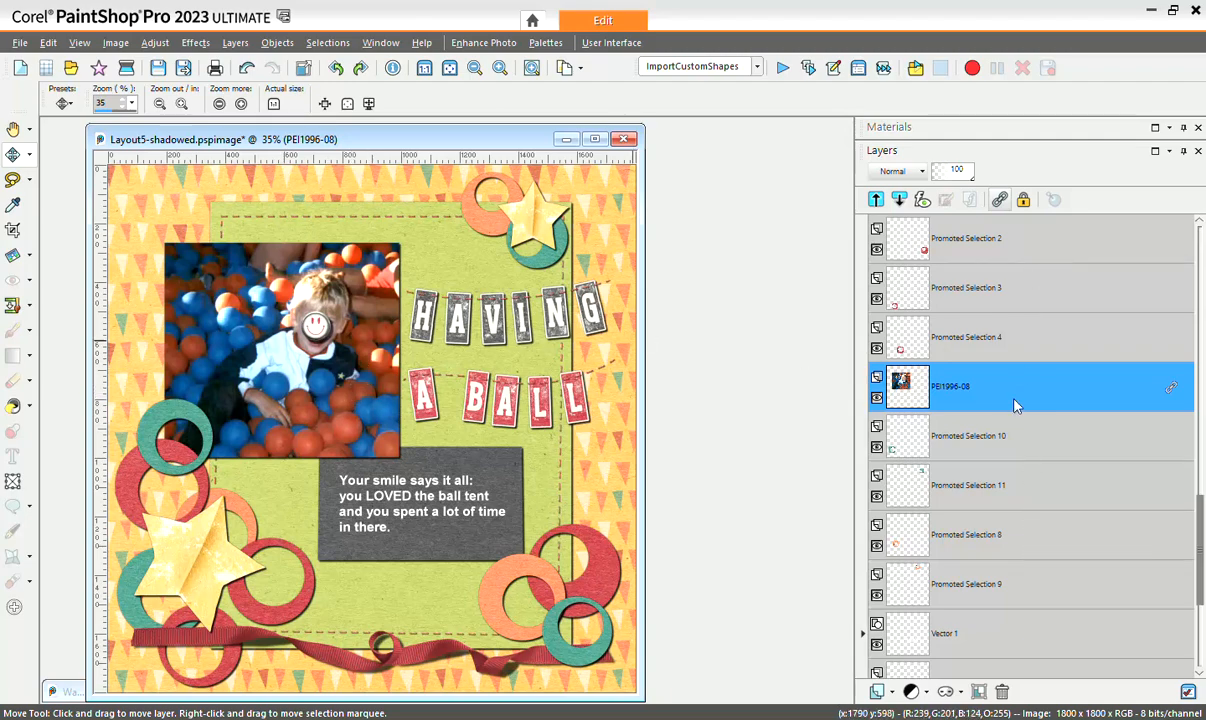
{"action": "mouse_move", "coordinate": [998, 512]}
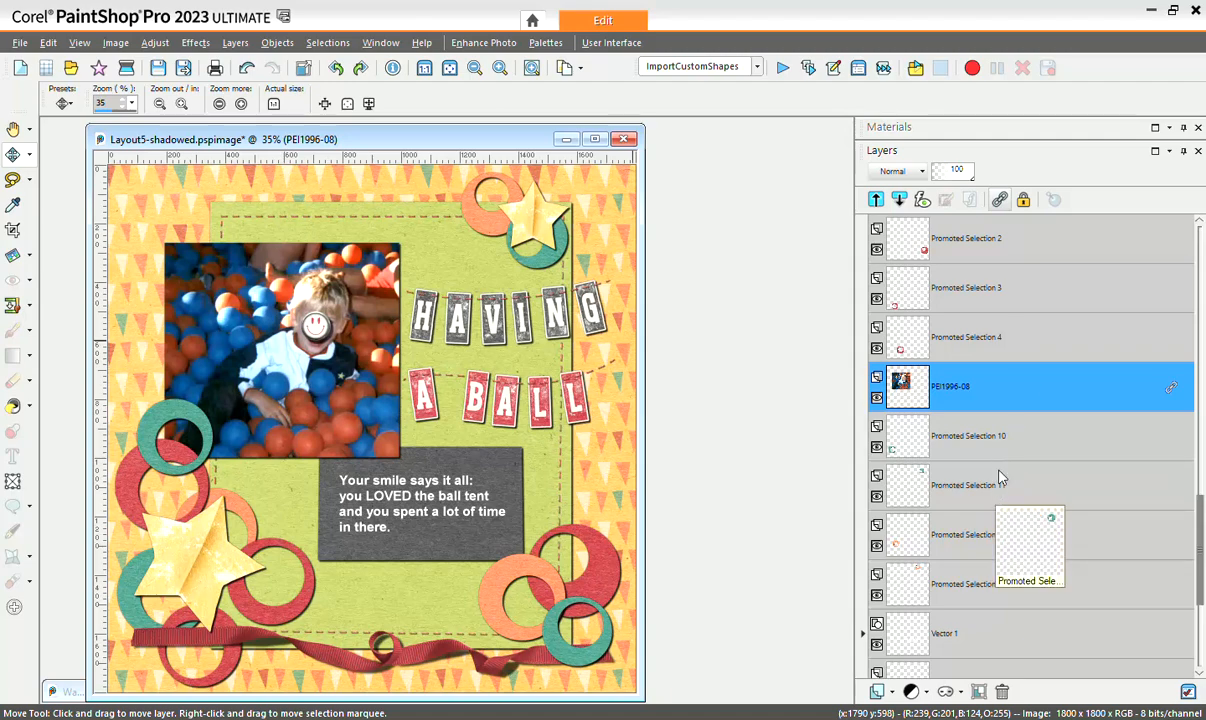
Put the photo and smiley brad layers into a new layer group with the default settings.
{"action": "mouse_move", "coordinate": [1203, 517]}
{"action": "left_mouse_down"}
{"action": "mouse_move", "coordinate": [1203, 250]}
{"action": "mouse_move", "coordinate": [1203, 520]}
{"action": "left_mouse_up"}
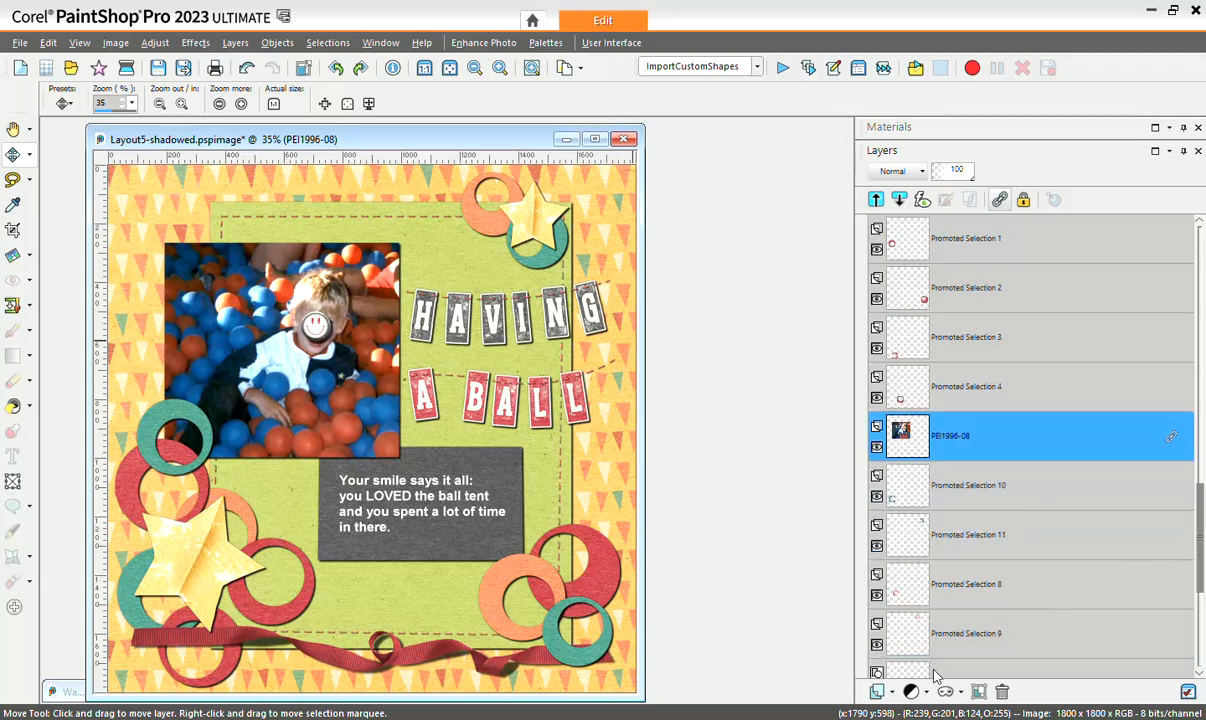
{"action": "left_click", "coordinate": [893, 693]}
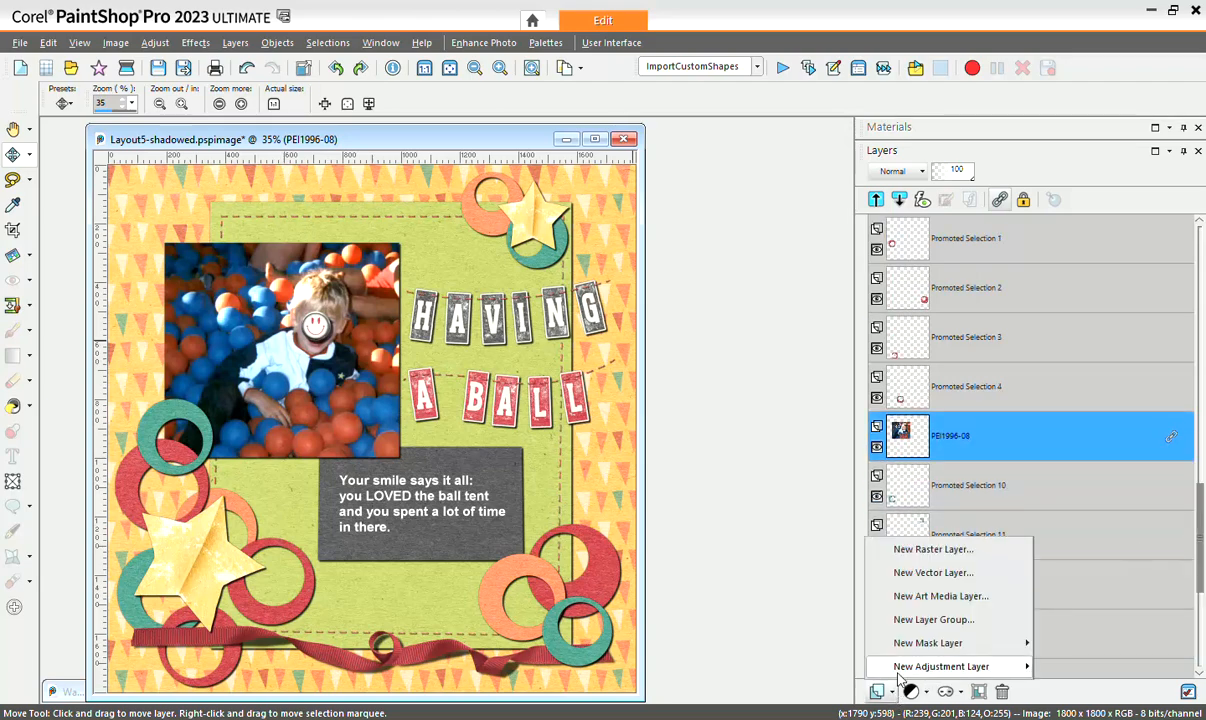
{"action": "left_click", "coordinate": [935, 622]}
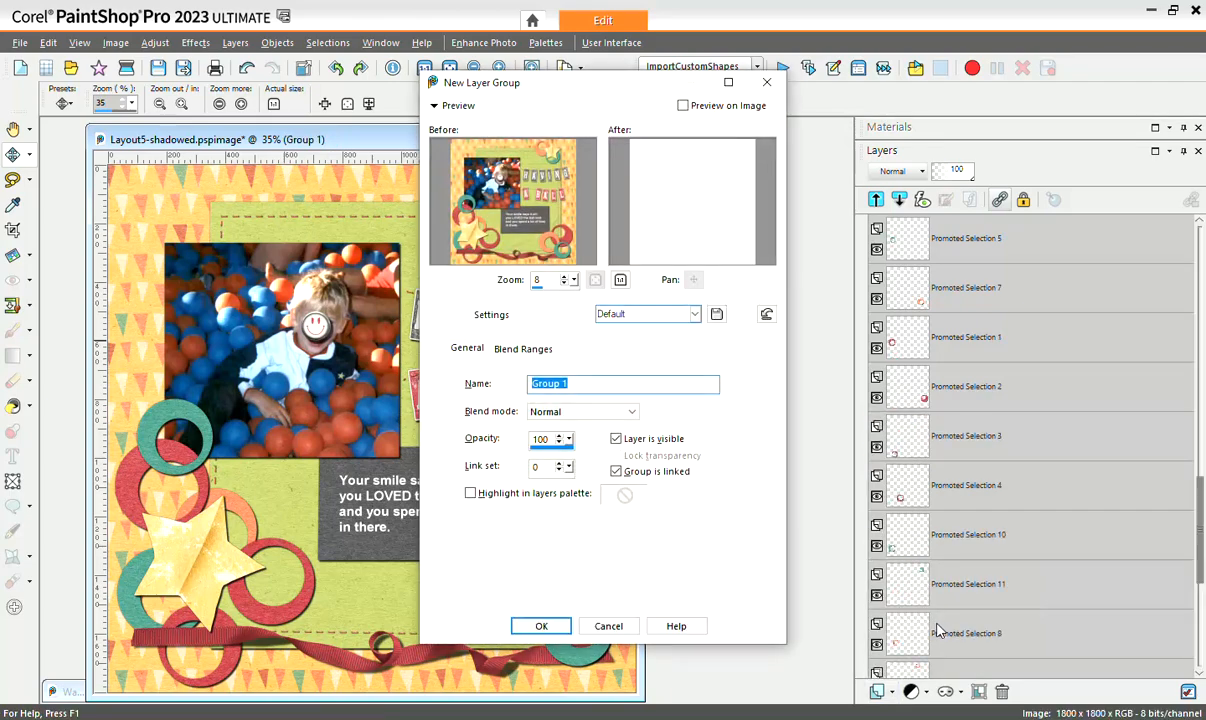
{"action": "left_click", "coordinate": [540, 627]}
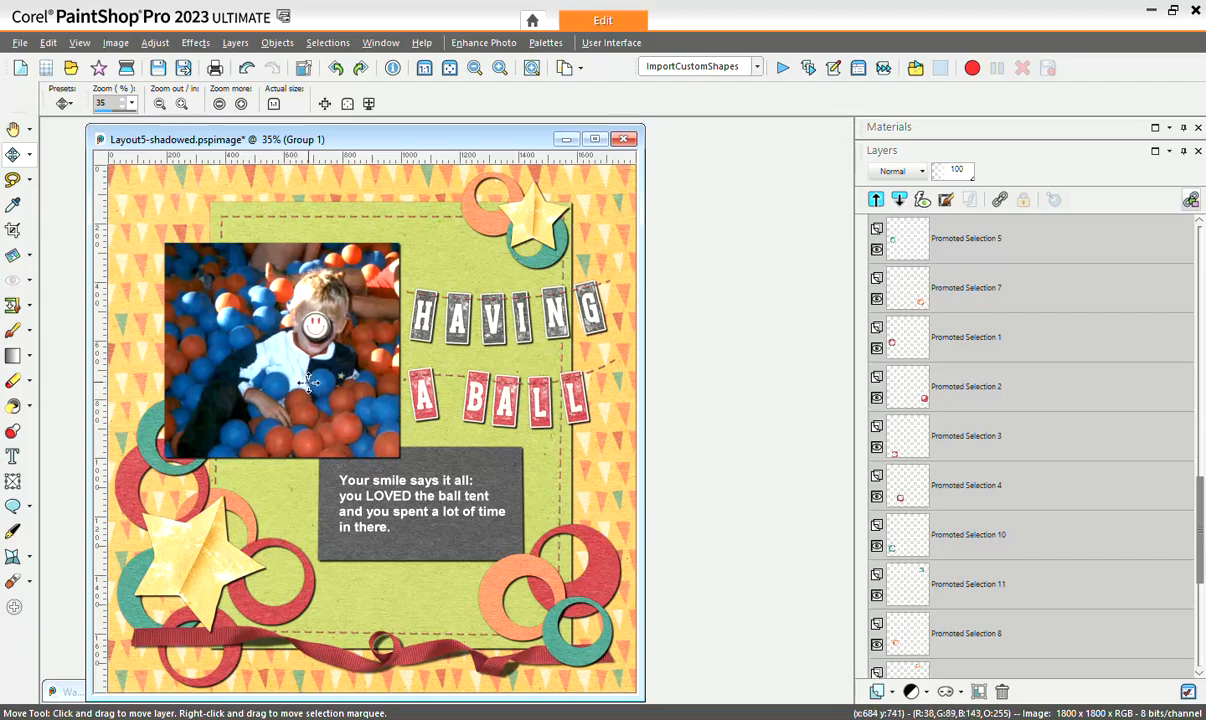
Move the grouped photo and smiley brad slightly up and to the left, and check the group's layers.
{"action": "left_click_drag", "start_coordinate": [308, 382], "coordinate": [301, 361]}
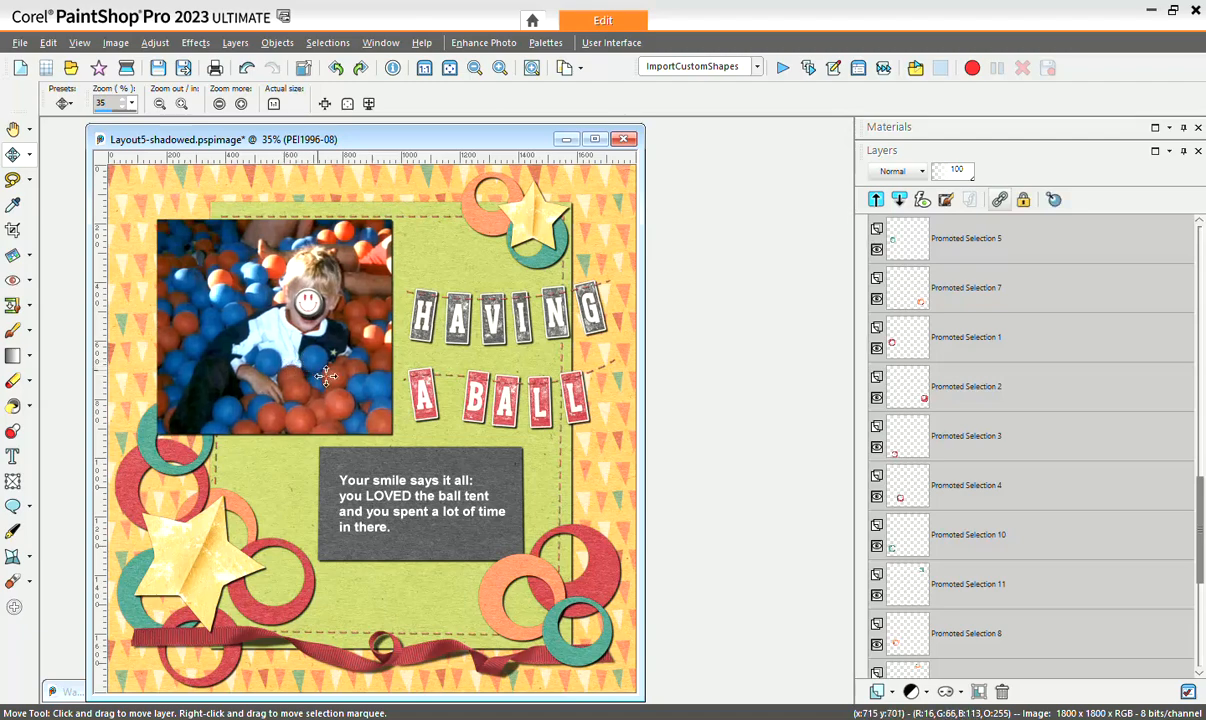
{"action": "left_click_drag", "start_coordinate": [1201, 508], "coordinate": [1202, 240]}
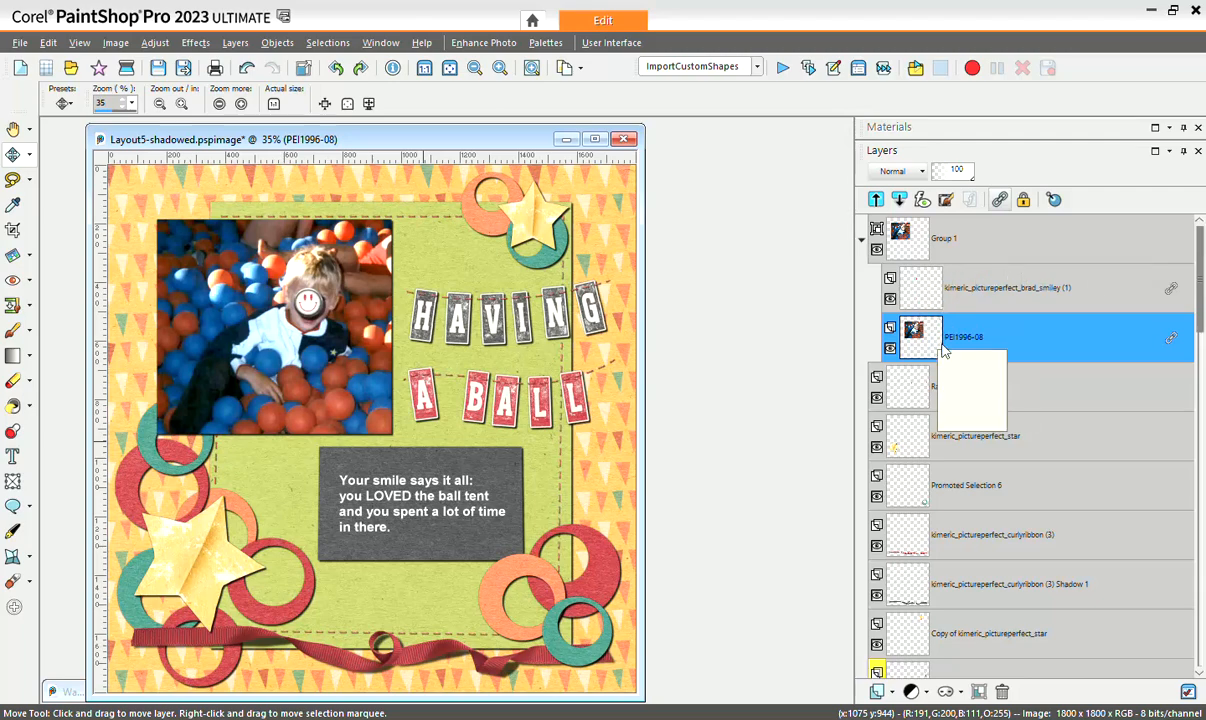
{"action": "mouse_move", "coordinate": [951, 303]}
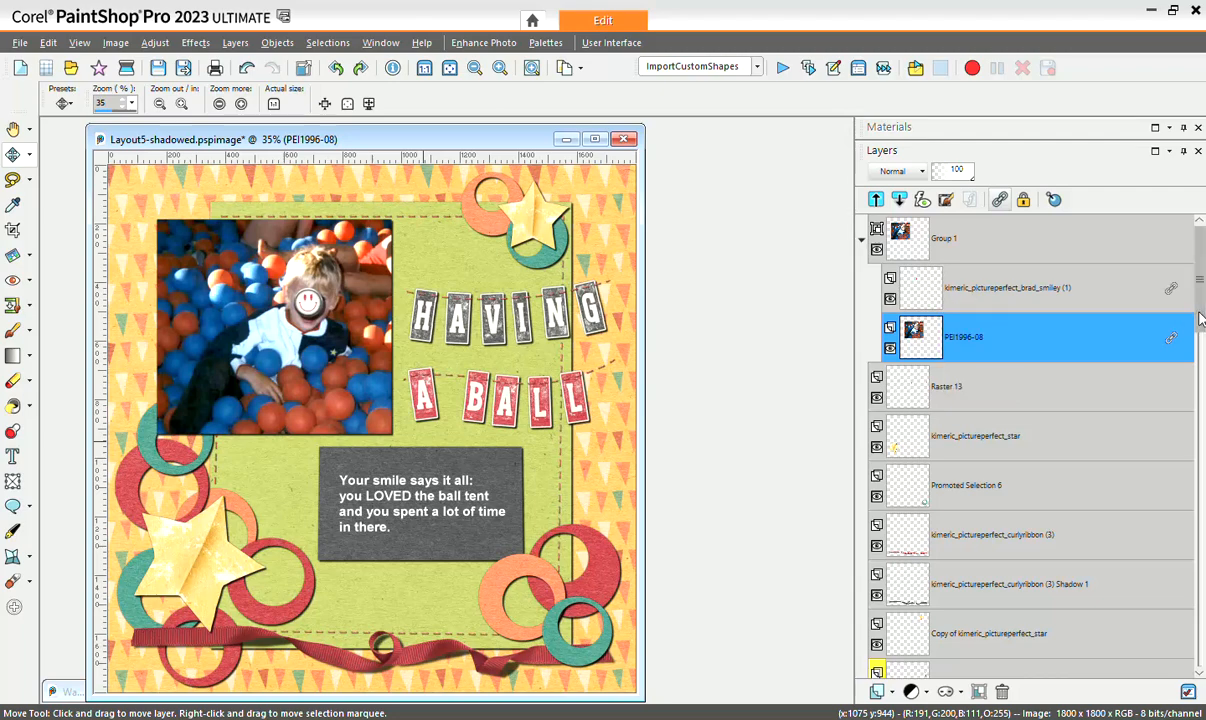
Select the letter layers Raster 7, Raster 6, Raster 5, Raster 4 and Raster 3 together.
{"action": "left_click_drag", "start_coordinate": [1200, 320], "coordinate": [1200, 393]}
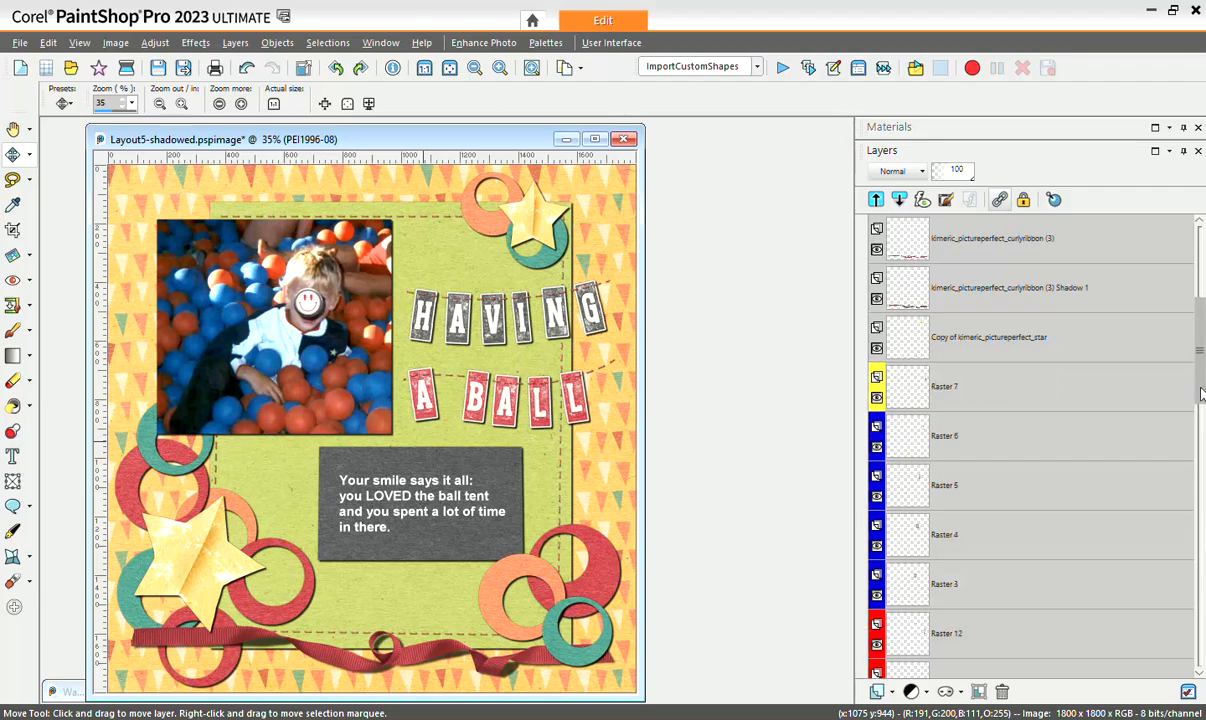
{"action": "left_click", "coordinate": [918, 395]}
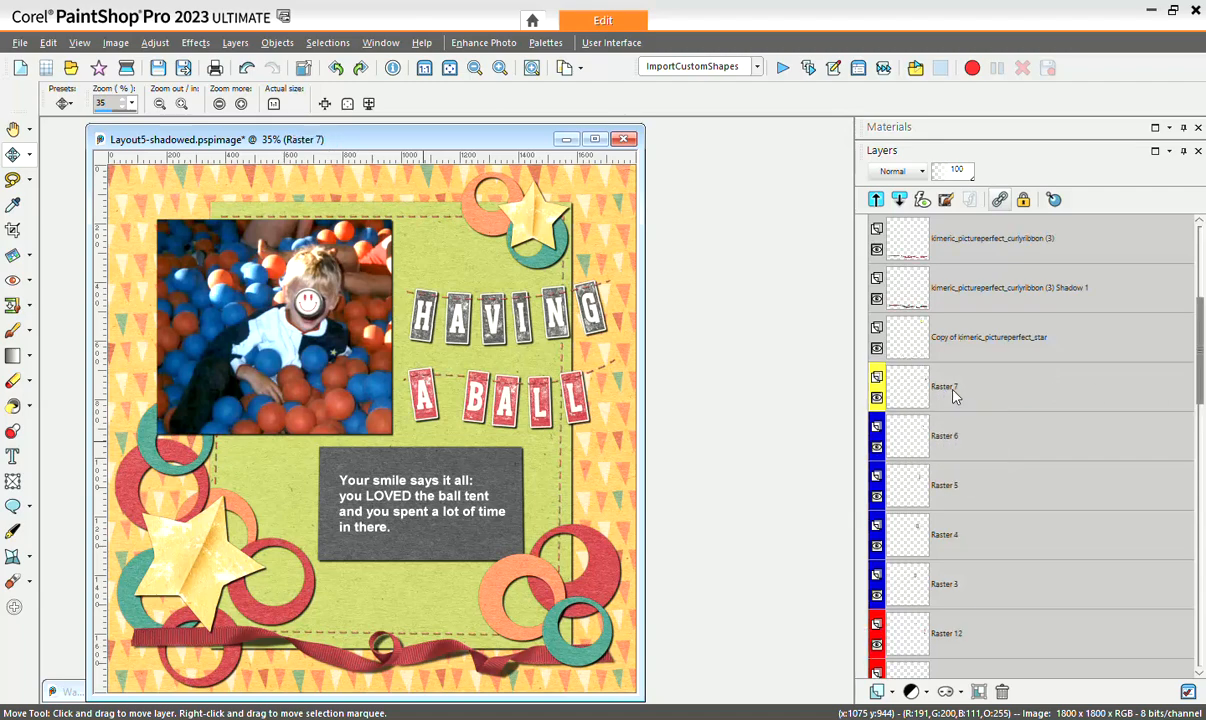
{"action": "left_click", "coordinate": [966, 440], "text": "shift"}
{"action": "left_click", "coordinate": [960, 487], "text": "shift"}
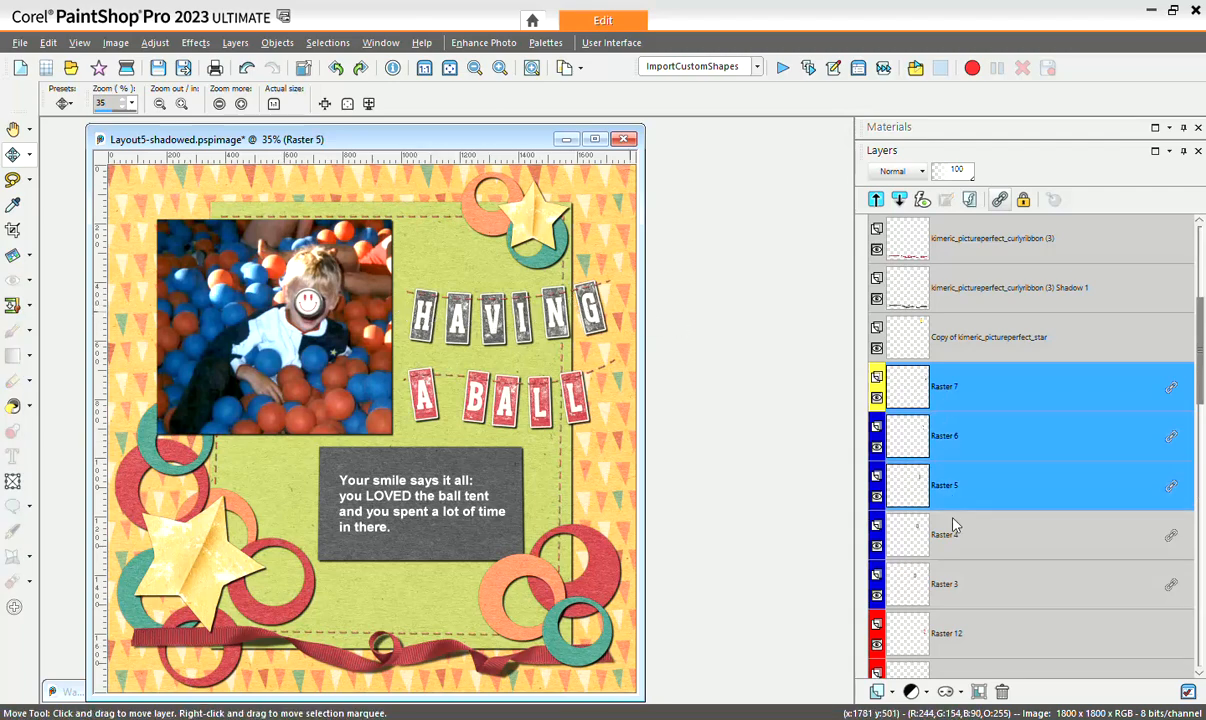
{"action": "left_click", "coordinate": [953, 541], "text": "shift"}
{"action": "left_click", "coordinate": [950, 585], "text": "shift"}
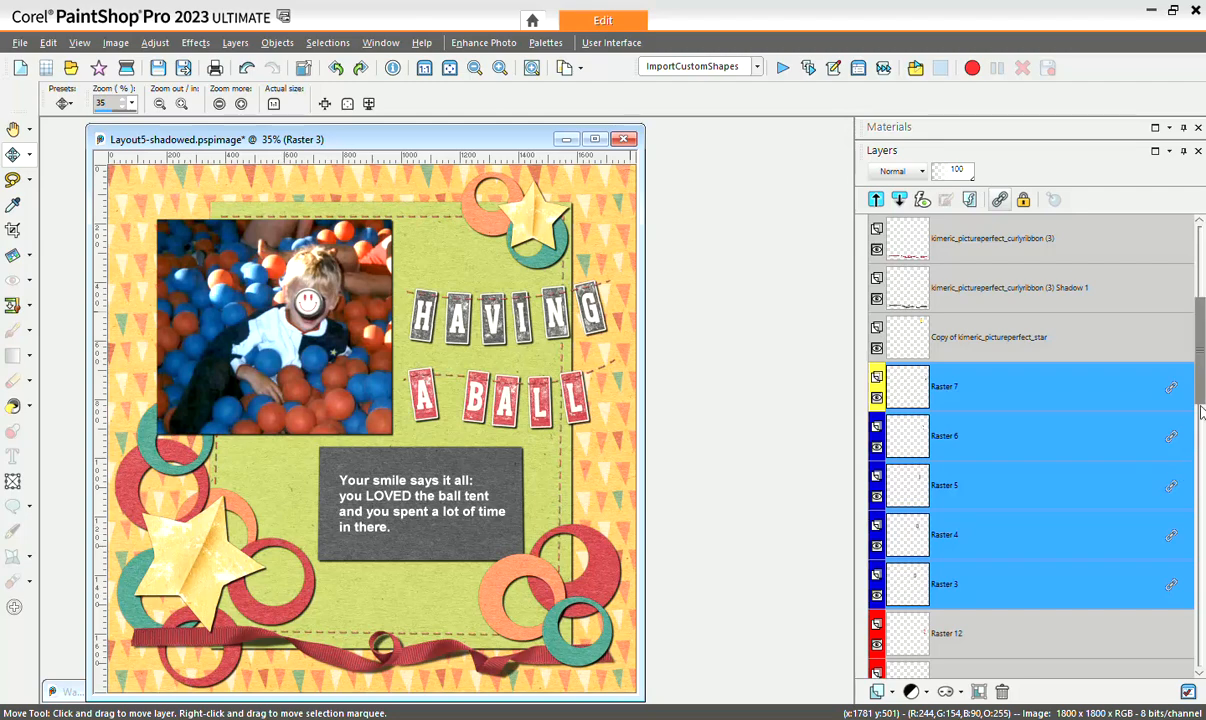
Add Raster 2 to the layer selection, leaving out the red-highlighted layers Raster 12, 14, 11, 10, 9 and 8.
{"action": "scroll", "coordinate": [1203, 425], "scroll_direction": "down", "scroll_amount": 5}
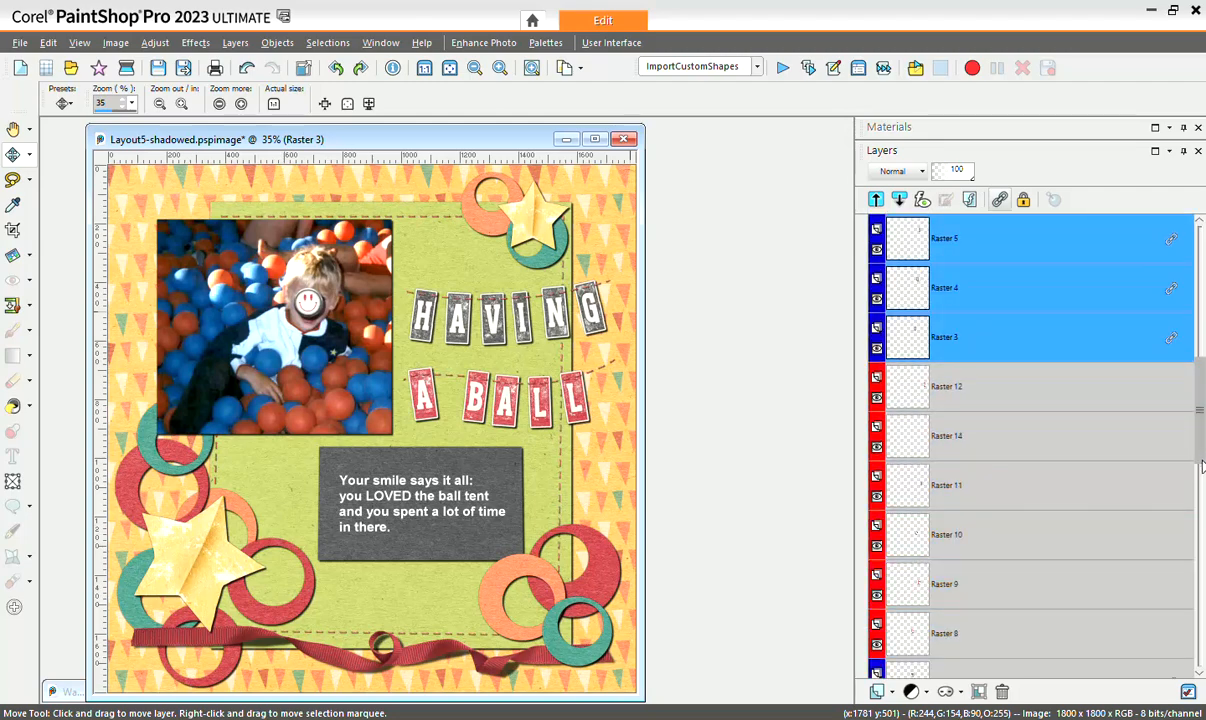
{"action": "scroll", "coordinate": [1203, 478], "scroll_direction": "down", "scroll_amount": 1}
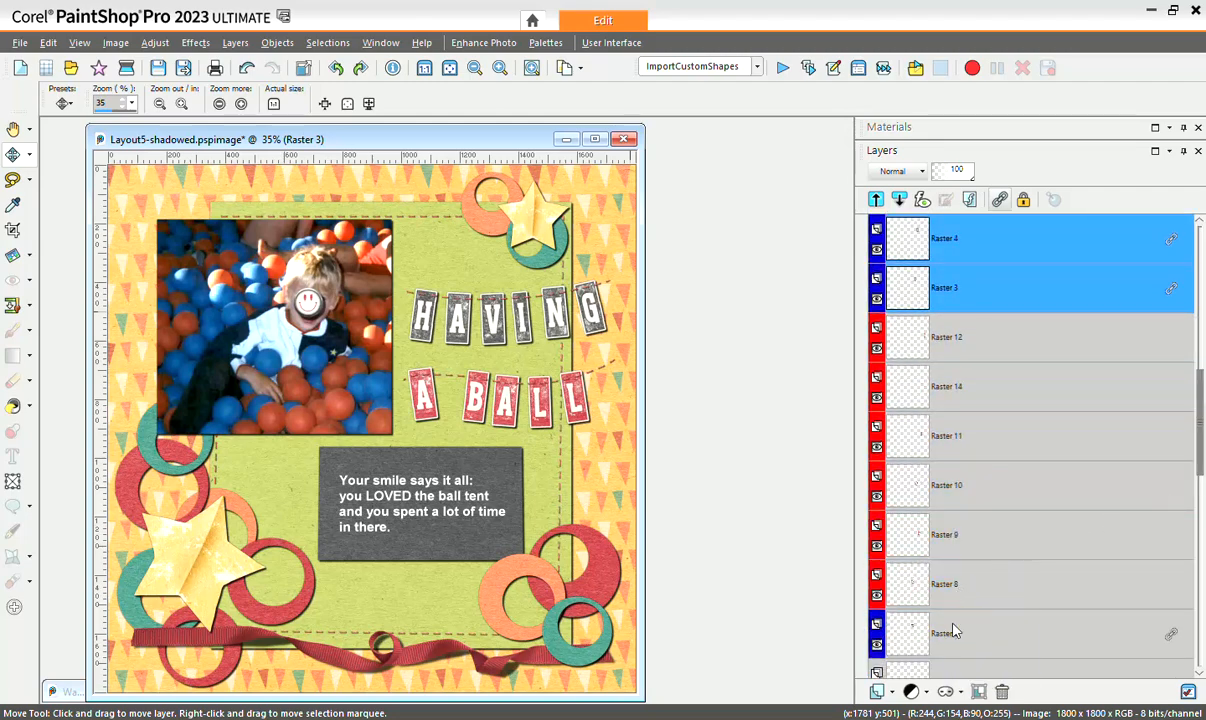
{"action": "left_click", "coordinate": [954, 640], "text": "shift"}
{"action": "left_click", "coordinate": [954, 640], "text": "shift"}
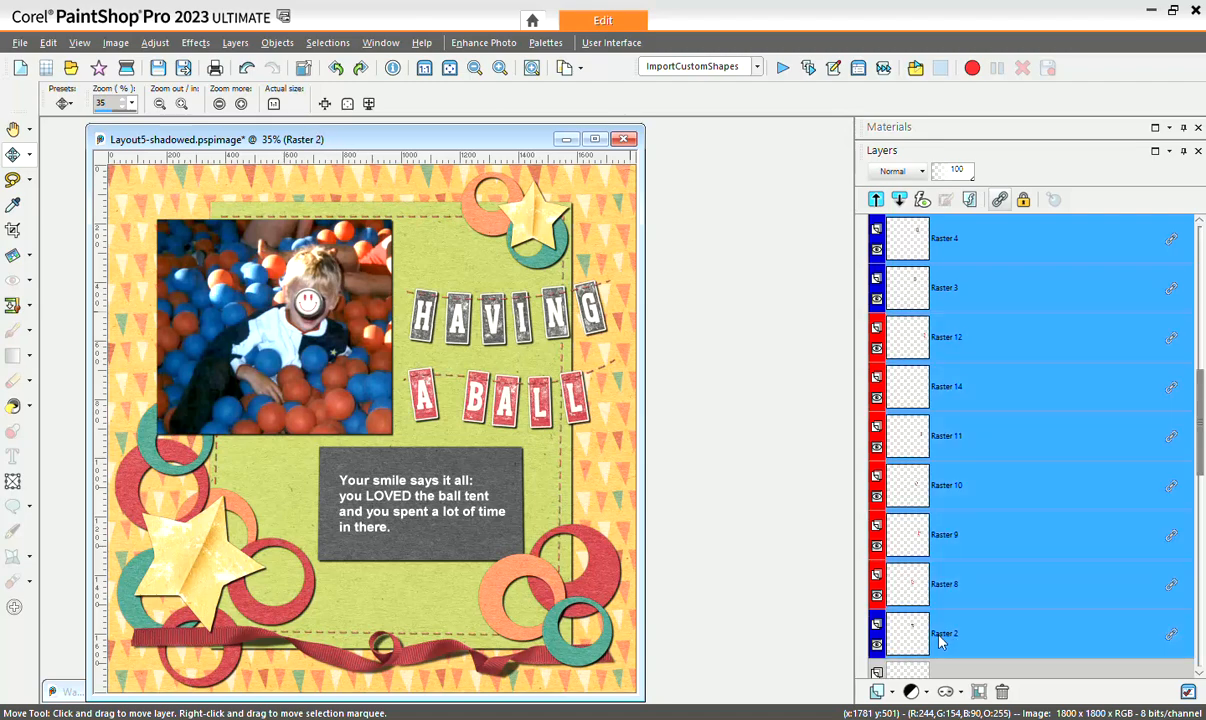
{"action": "left_click", "coordinate": [965, 350], "text": "ctrl"}
{"action": "left_click", "coordinate": [955, 392], "text": "ctrl"}
{"action": "left_click", "coordinate": [955, 455], "text": "ctrl"}
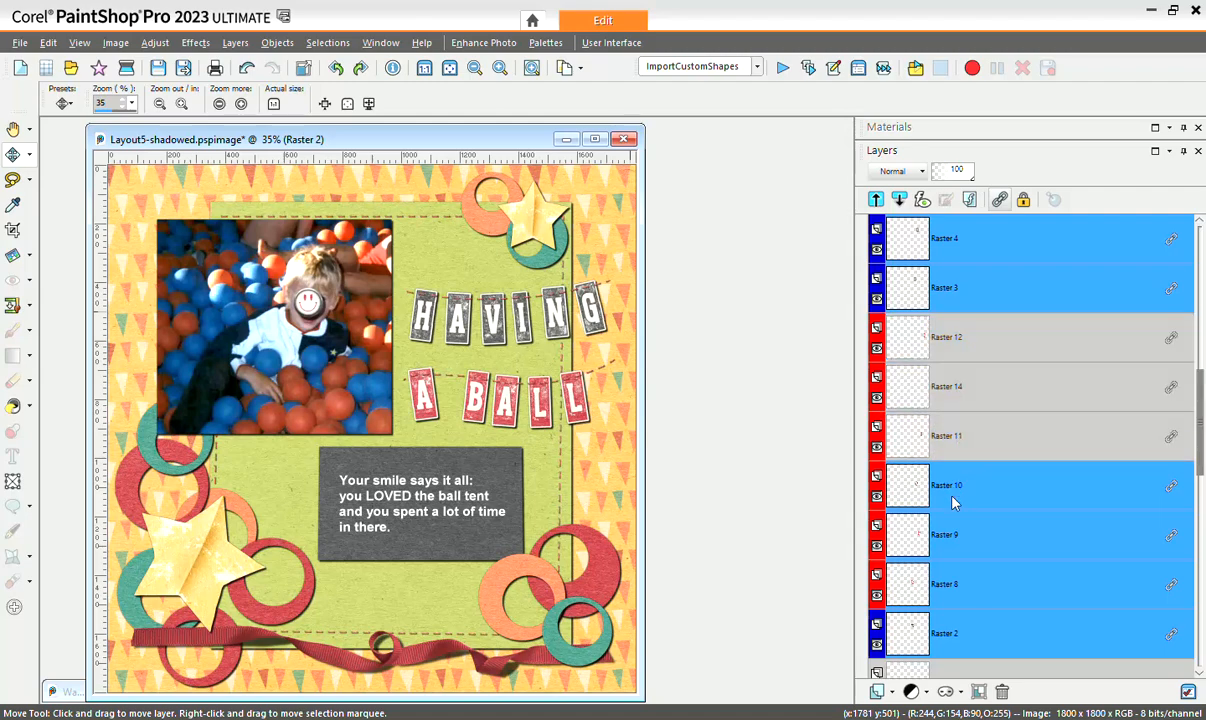
{"action": "left_click", "coordinate": [953, 495], "text": "ctrl"}
{"action": "left_click", "coordinate": [952, 545], "text": "ctrl"}
{"action": "left_click", "coordinate": [945, 585], "text": "ctrl"}
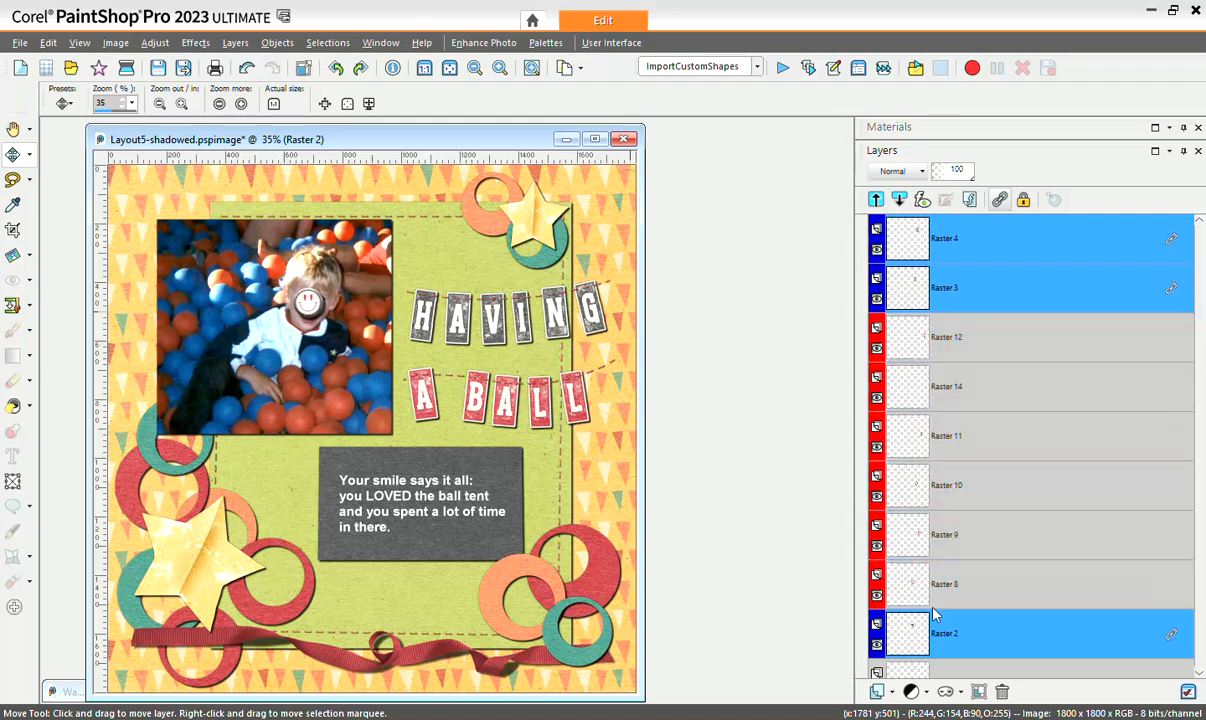
Put the six selected HAVING letter layers into a new layer group with the default settings.
{"action": "left_click", "coordinate": [892, 693]}
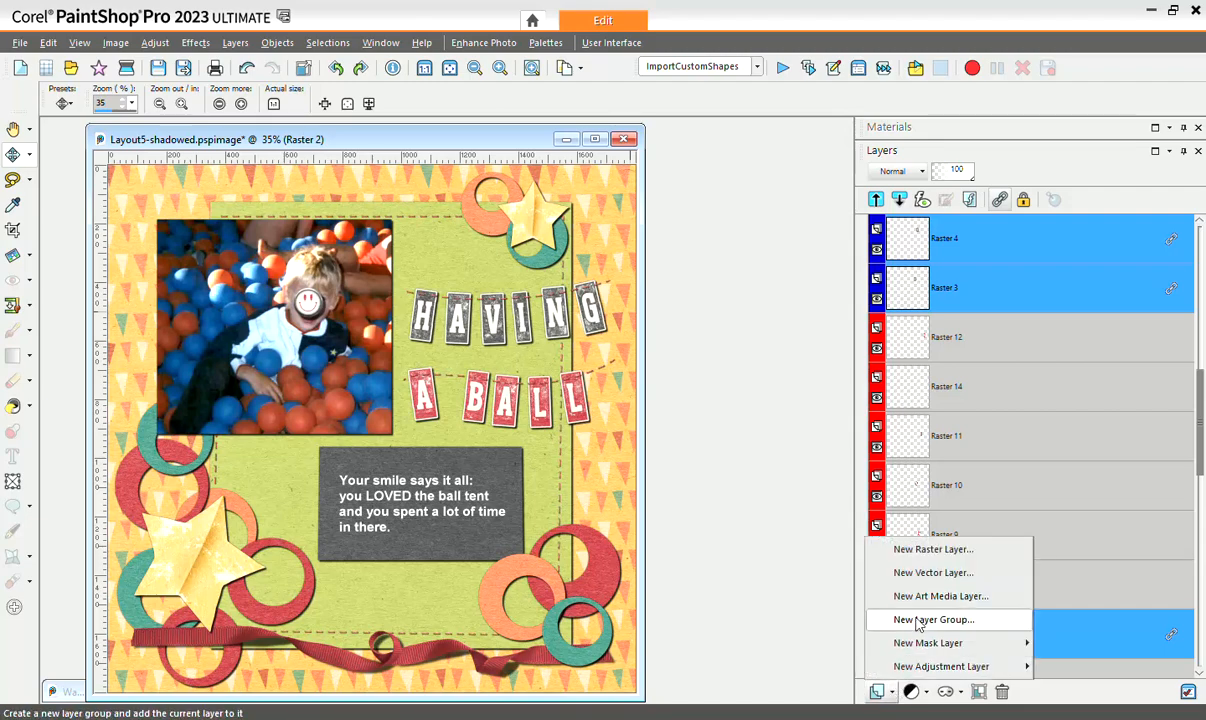
{"action": "left_click", "coordinate": [920, 621]}
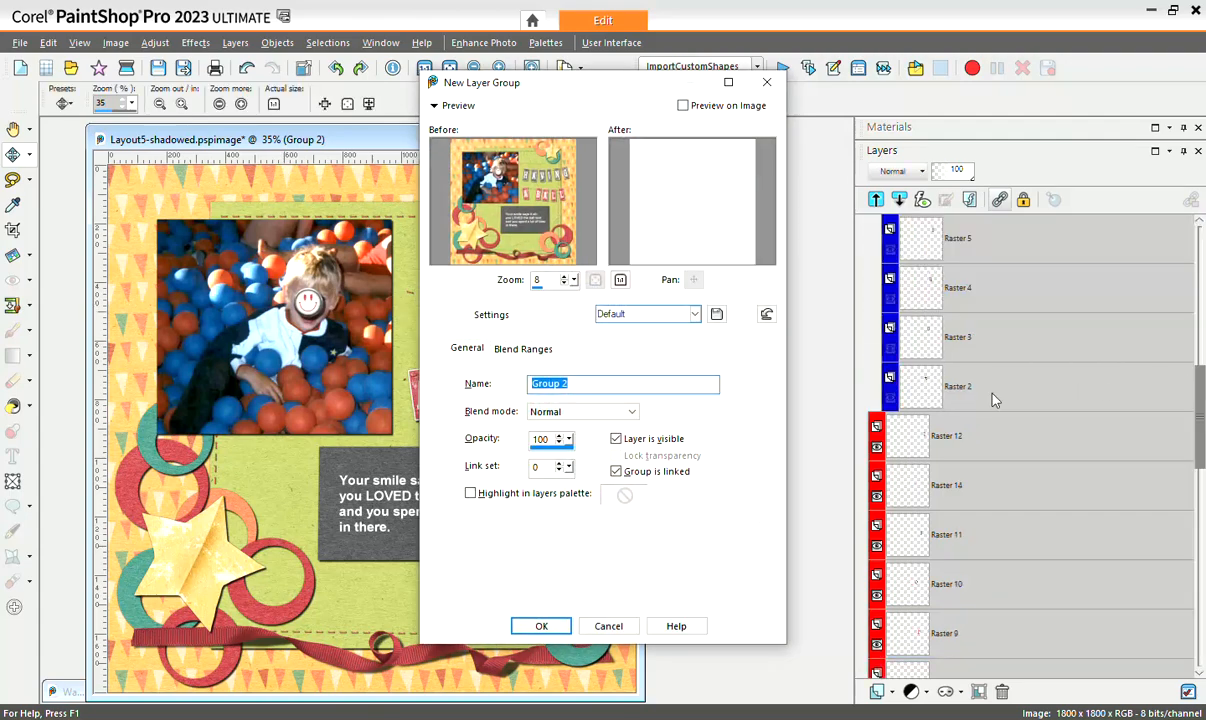
{"action": "left_click", "coordinate": [545, 622]}
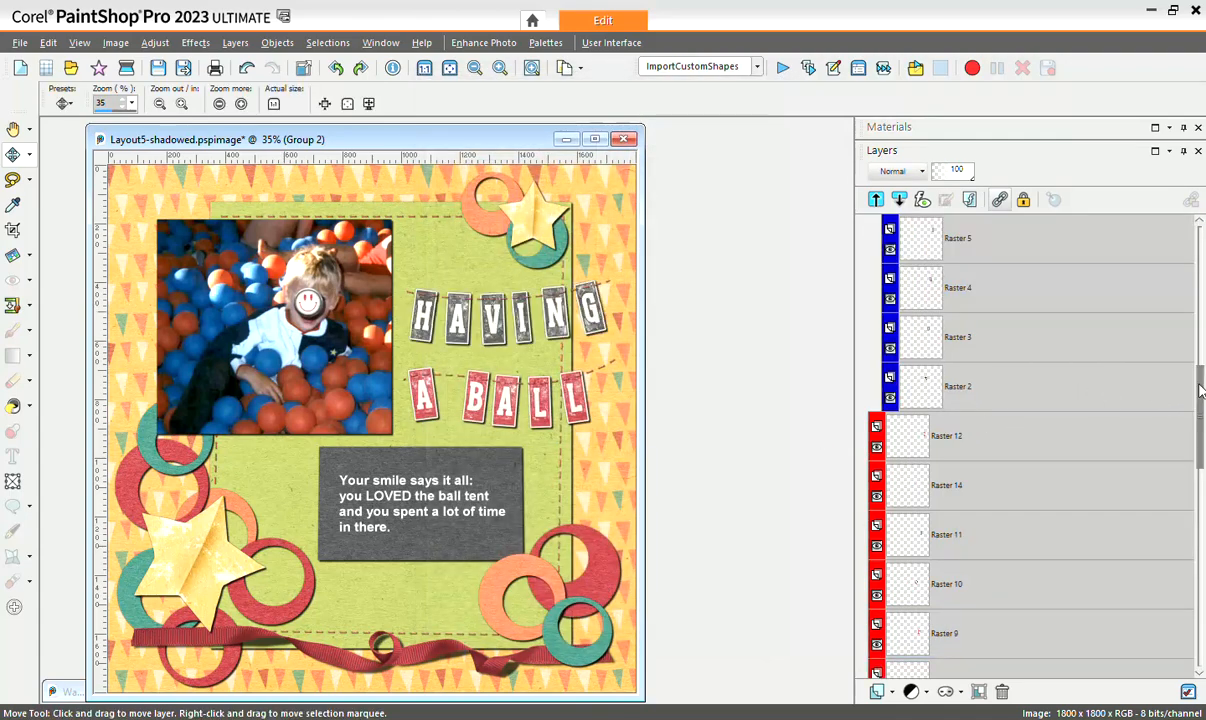
Reposition the grouped HAVING letters slightly left and down beside the photo by moving the letter G.
{"action": "left_click_drag", "start_coordinate": [1203, 388], "coordinate": [1204, 331]}
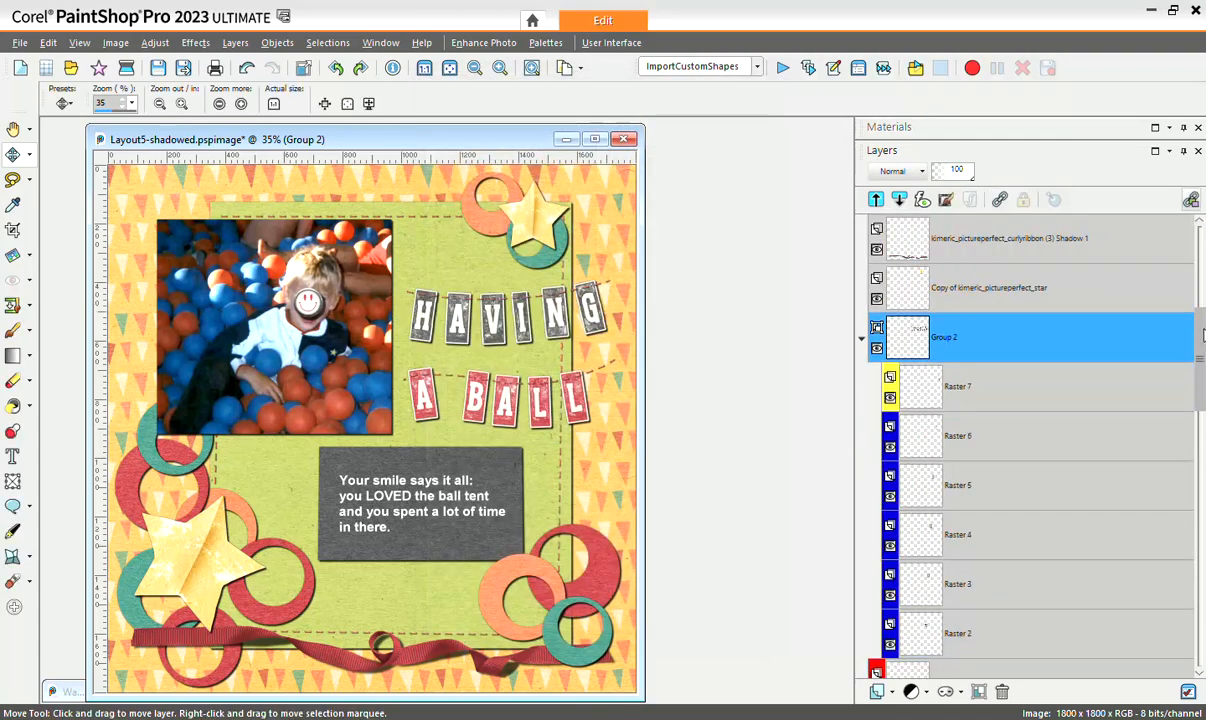
{"action": "left_click", "coordinate": [595, 321]}
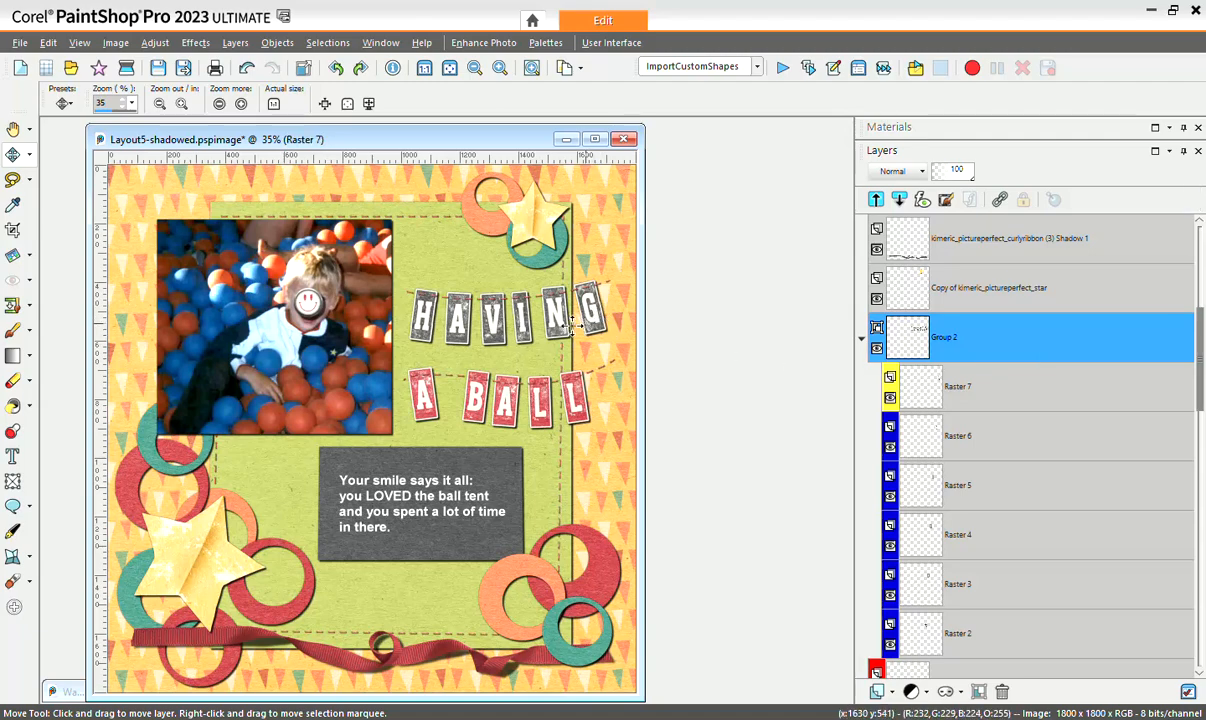
{"action": "left_click_drag", "start_coordinate": [590, 318], "coordinate": [572, 320]}
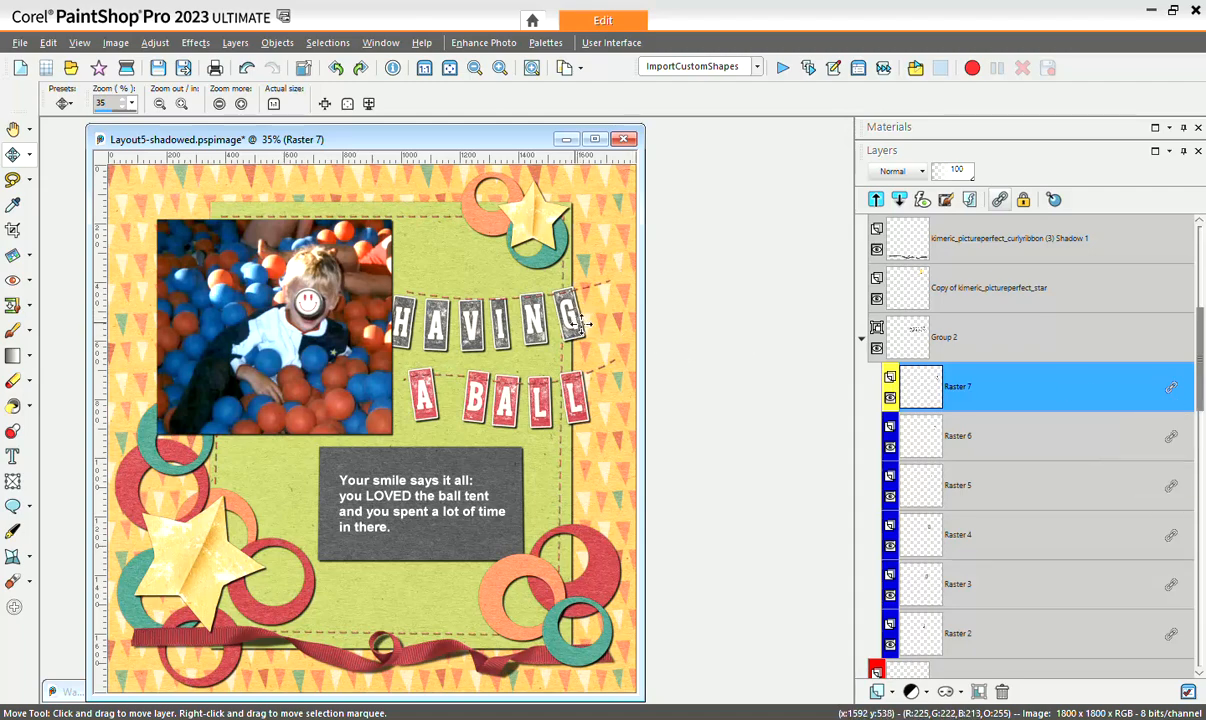
{"action": "left_click_drag", "start_coordinate": [571, 321], "coordinate": [582, 318]}
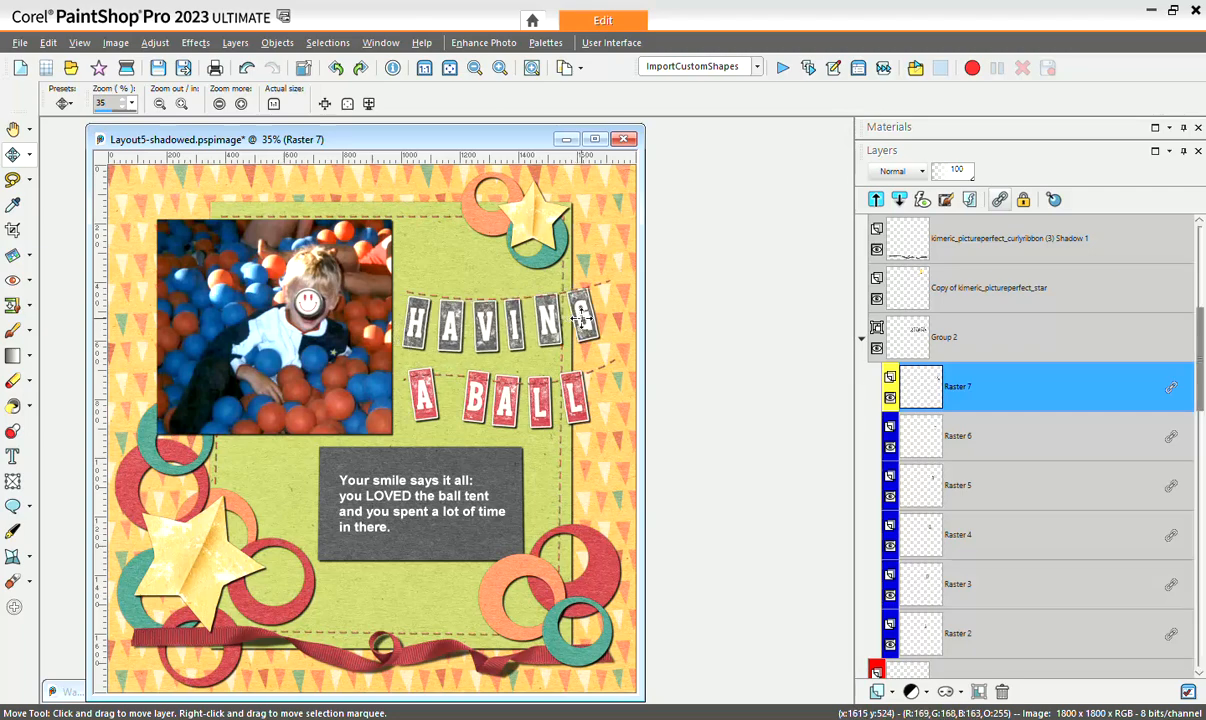
Copy the HAVING letter group and paste it as a new image.
{"action": "left_click", "coordinate": [944, 340]}
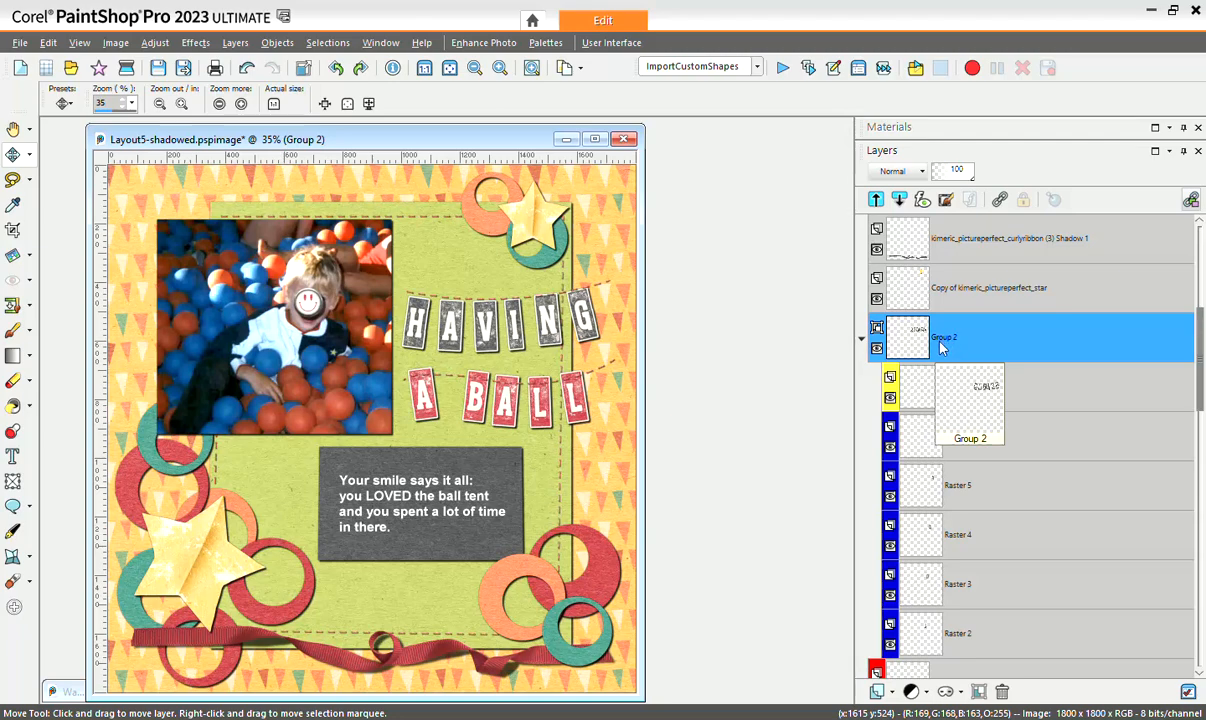
{"action": "left_click", "coordinate": [48, 43]}
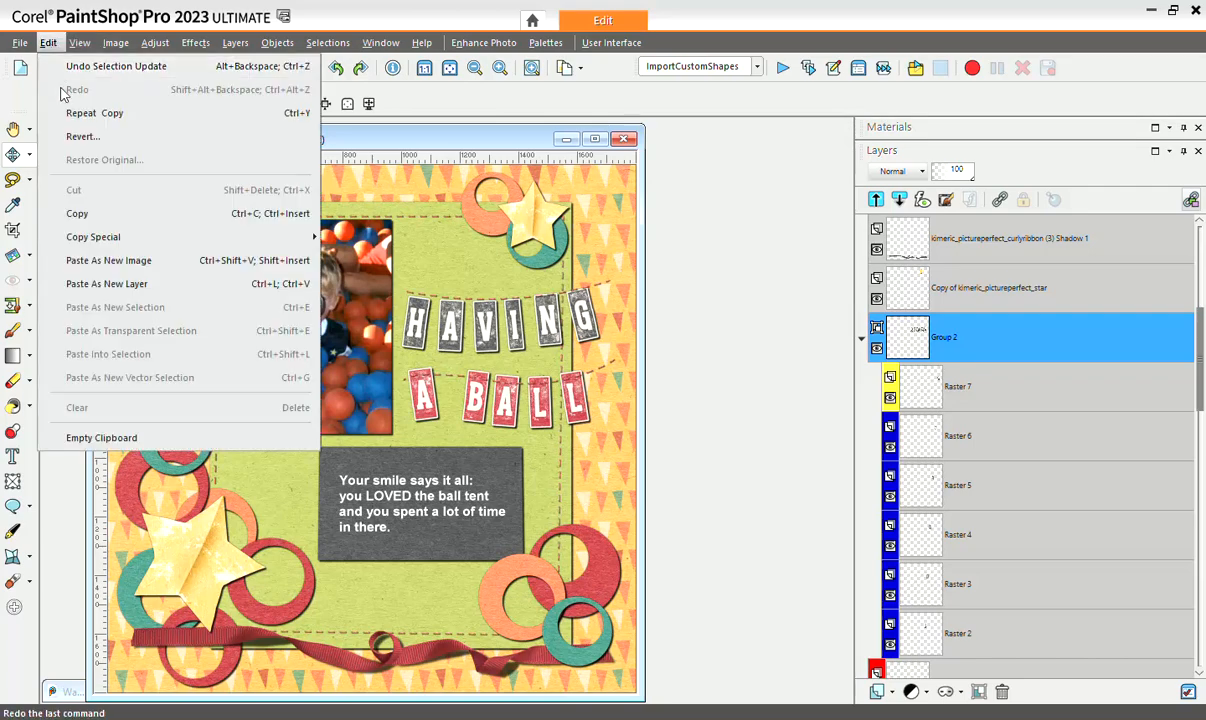
{"action": "left_click", "coordinate": [113, 261]}
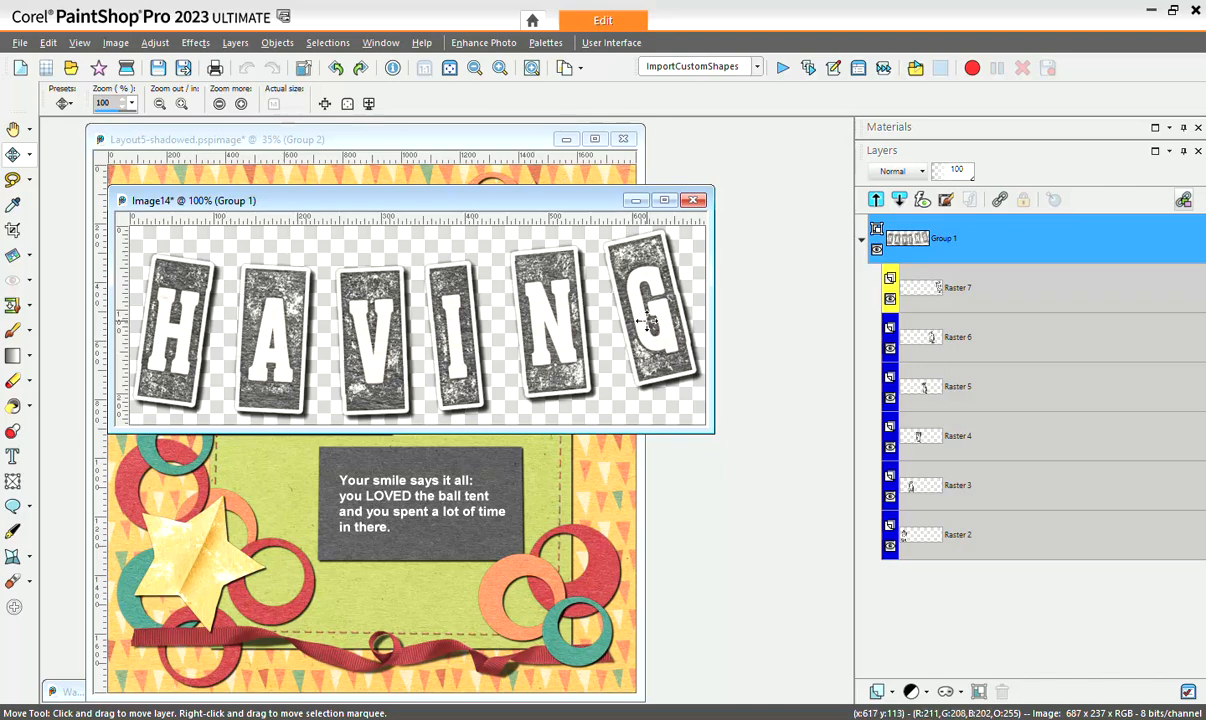
Ungroup the HAVING letter layers in the new image.
{"action": "right_click", "coordinate": [983, 245]}
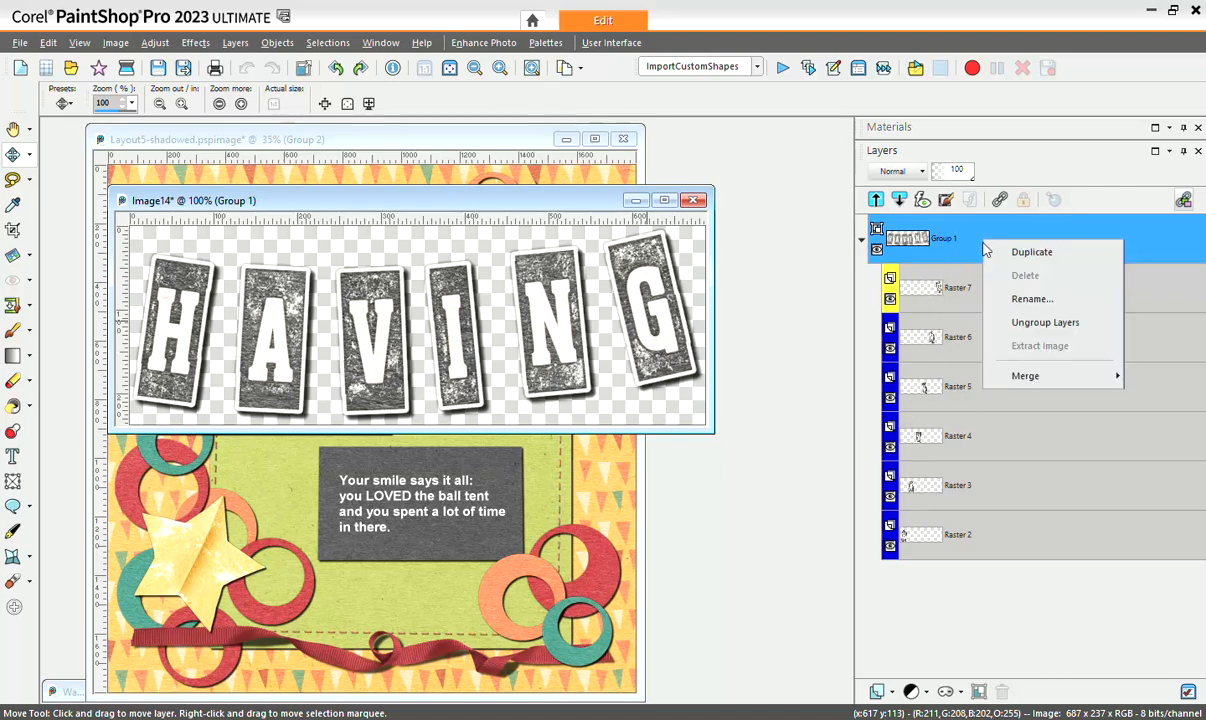
{"action": "left_click", "coordinate": [1019, 327]}
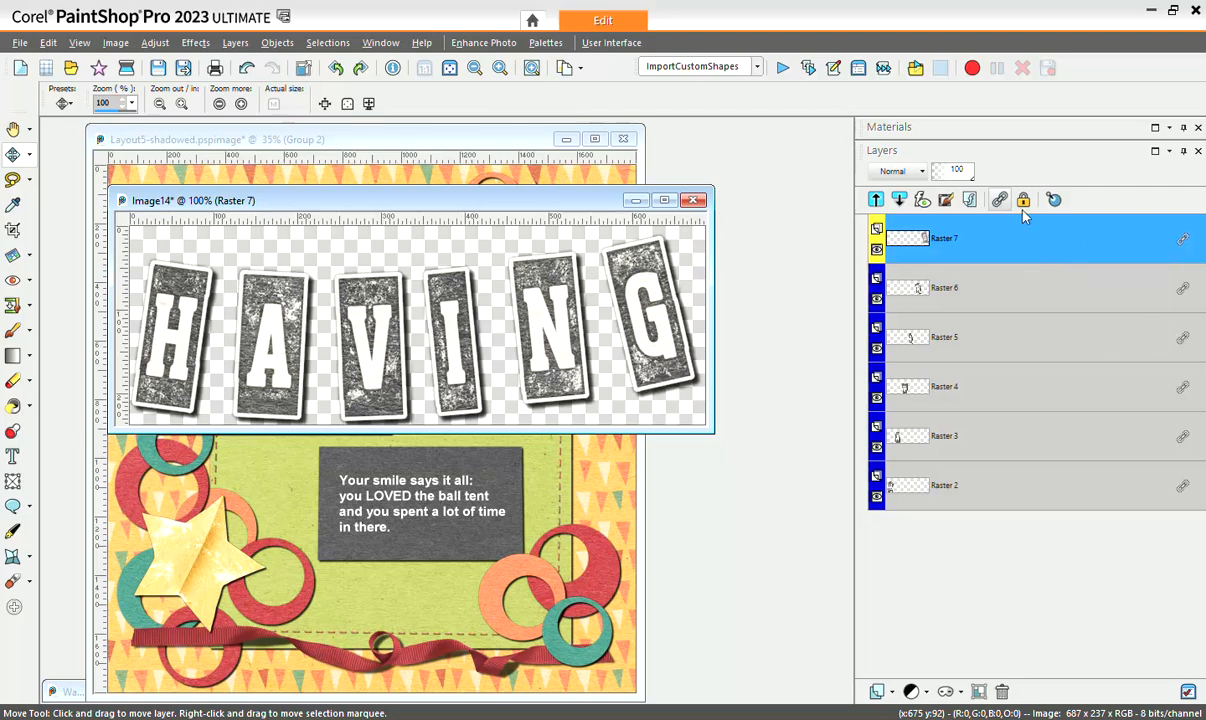
Unlink Raster 7, move the letter G slightly right and down on its own, and nudge the remaining linked letters slightly up.
{"action": "mouse_move", "coordinate": [620, 305]}
{"action": "left_mouse_down"}
{"action": "mouse_move", "coordinate": [640, 320]}
{"action": "mouse_move", "coordinate": [630, 320]}
{"action": "left_mouse_up"}
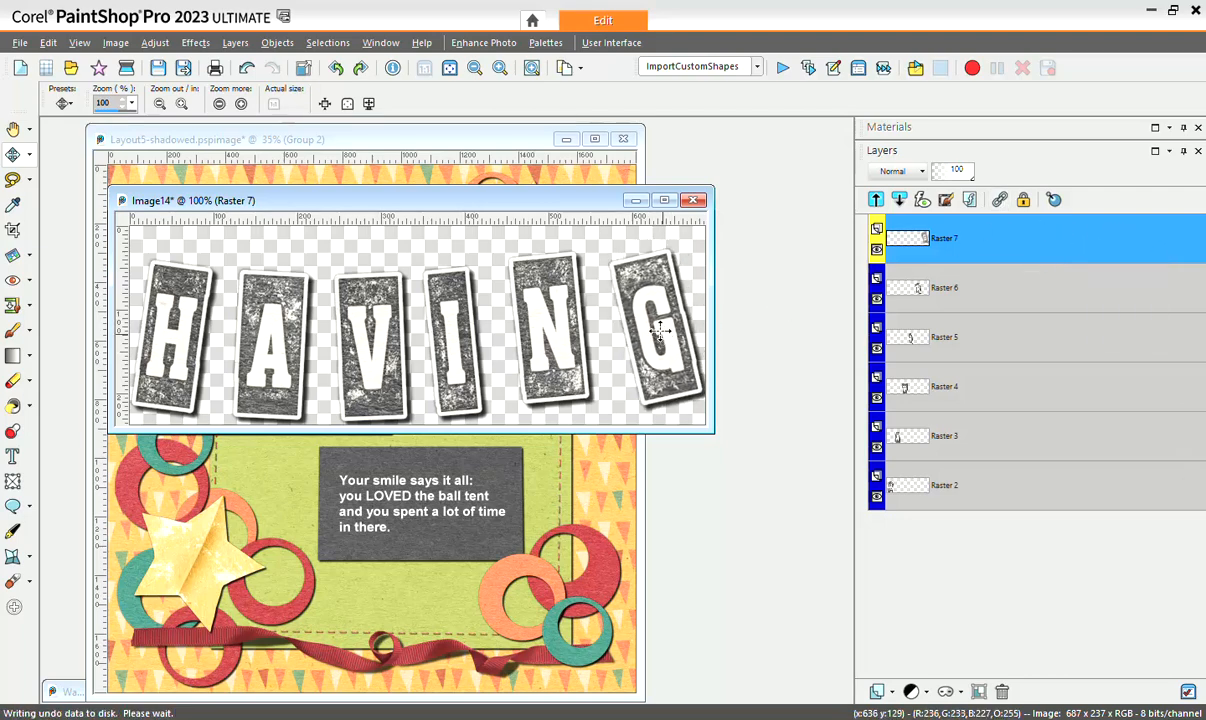
{"action": "left_click", "coordinate": [553, 321]}
{"action": "left_click", "coordinate": [457, 328]}
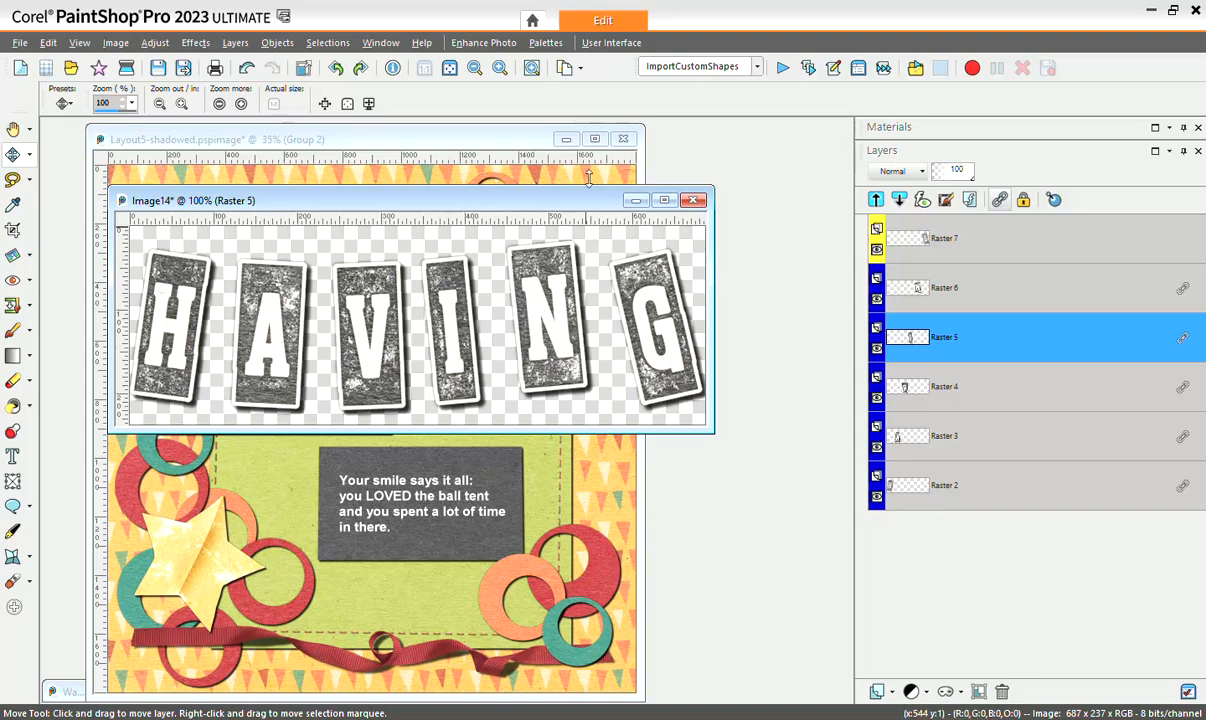
Return to the Layout5-shadowed image and nudge the grouped HAVING letters slightly upward by moving the letter G.
{"action": "left_click", "coordinate": [531, 148]}
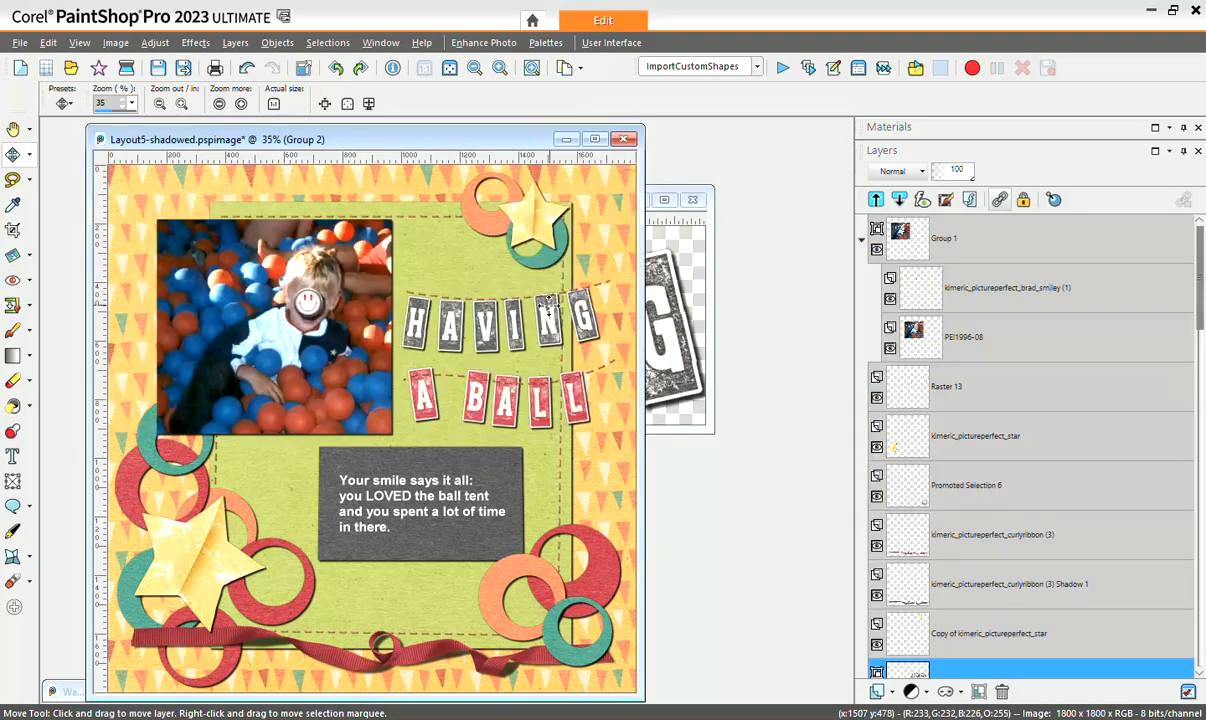
{"action": "left_click_drag", "start_coordinate": [583, 320], "coordinate": [586, 310]}
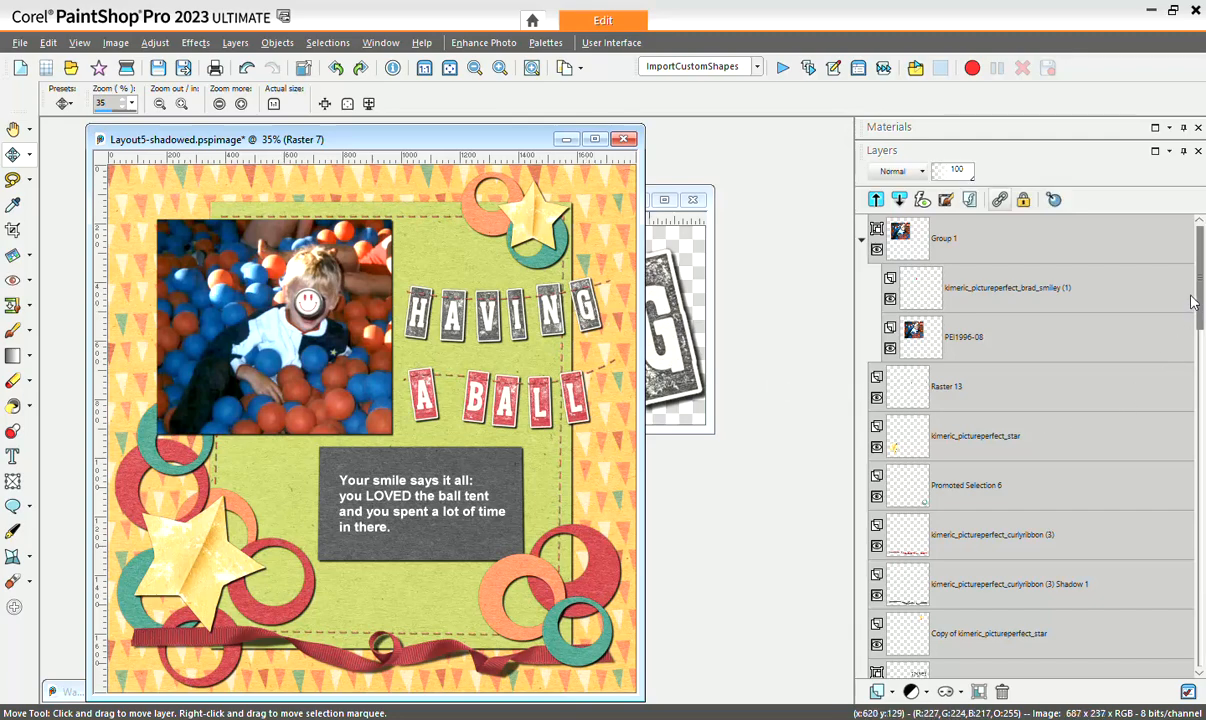
Shrink the HAVING letters of Group 2 proportionally with the Pick tool and shift them slightly right onto their stitched line.
{"action": "scroll", "coordinate": [1000, 400], "scroll_direction": "down", "scroll_amount": 5}
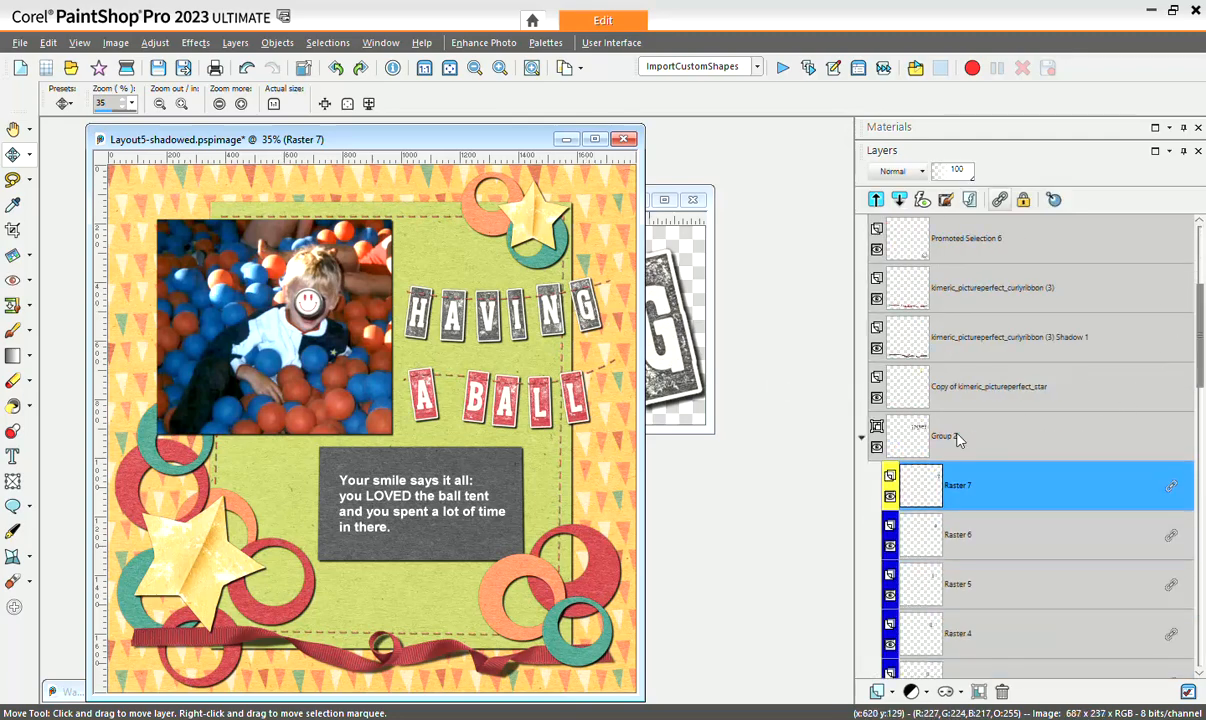
{"action": "mouse_move", "coordinate": [952, 440]}
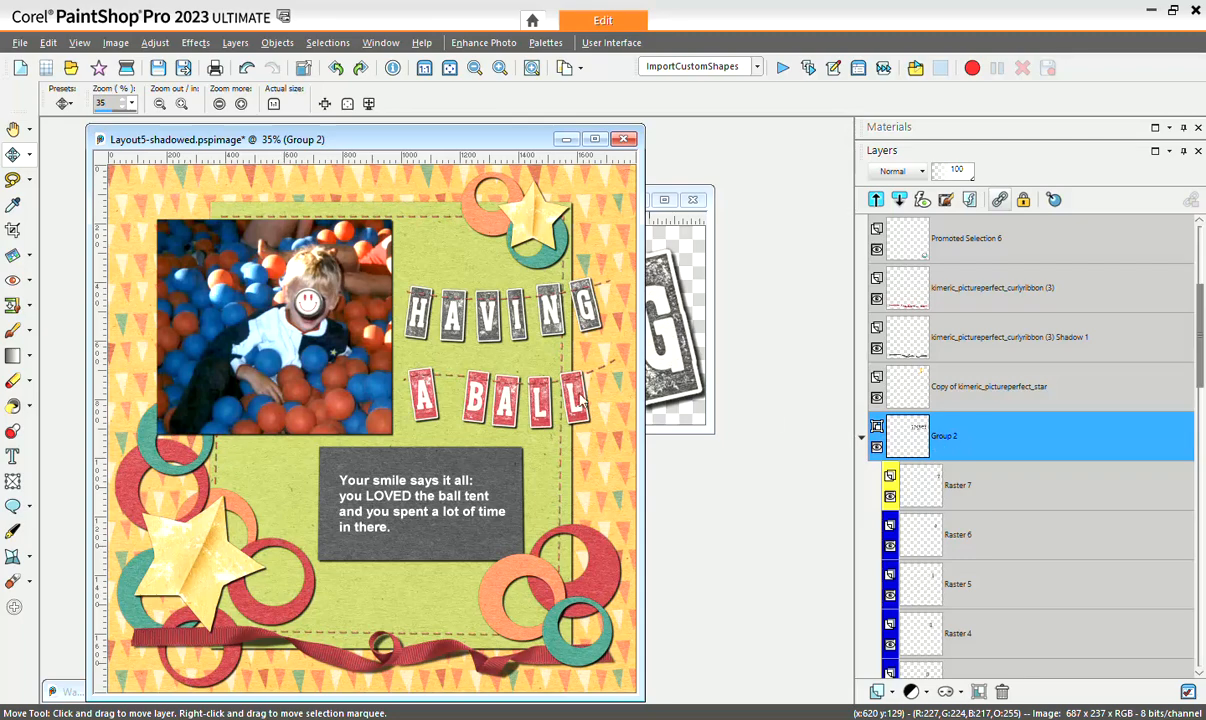
{"action": "left_click", "coordinate": [29, 155]}
{"action": "left_click", "coordinate": [60, 157]}
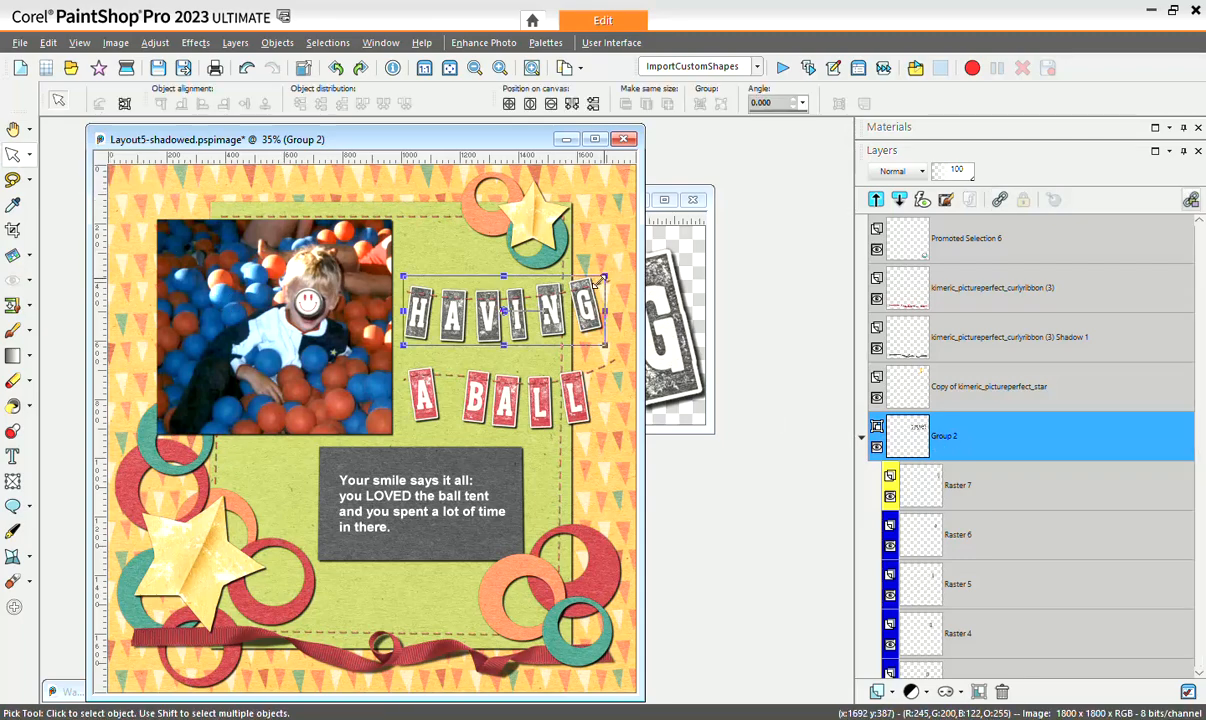
{"action": "left_click_drag", "start_coordinate": [606, 276], "coordinate": [533, 312]}
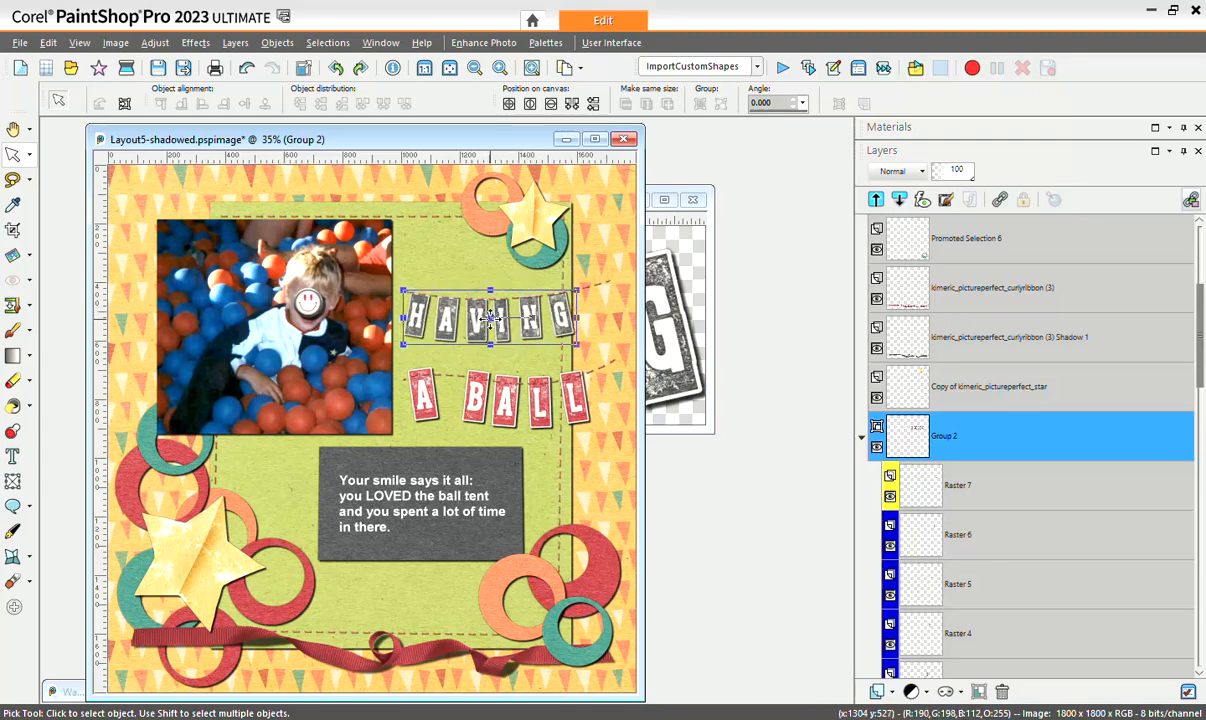
{"action": "left_click_drag", "start_coordinate": [490, 318], "coordinate": [503, 316]}
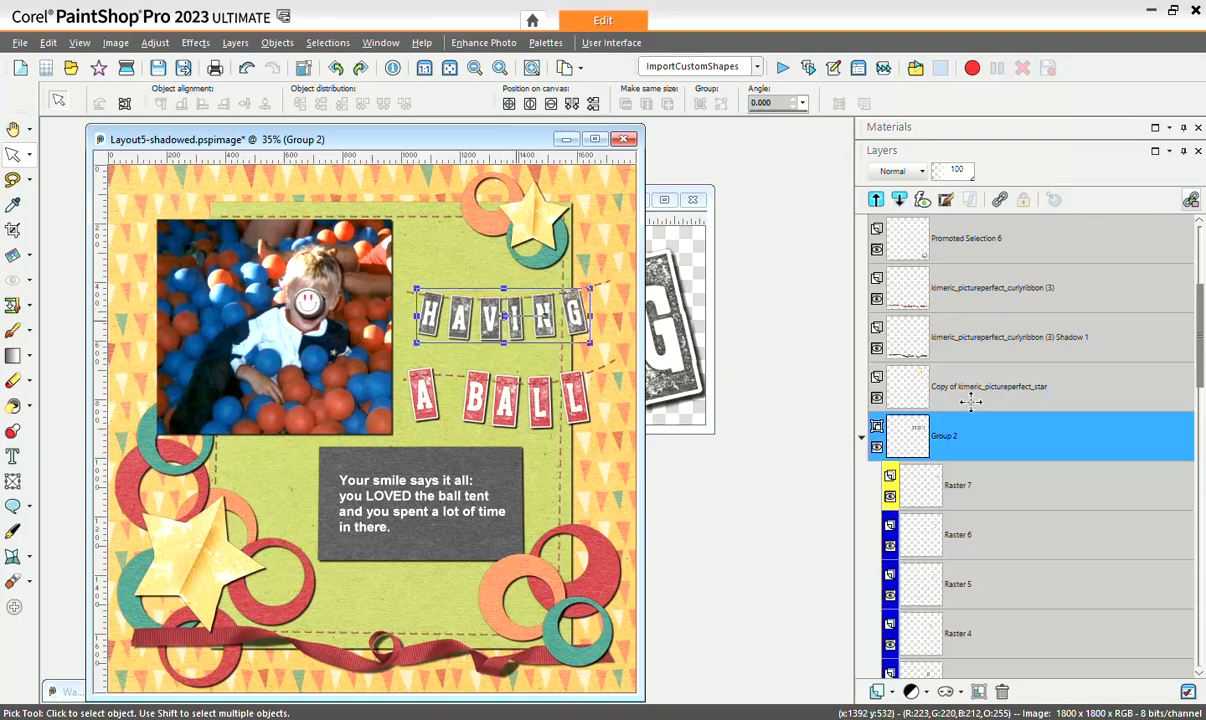
Look over the letter layers in Group 2 and the commands available for the group, and collapse the group.
{"action": "left_click_drag", "start_coordinate": [1199, 345], "coordinate": [1203, 416]}
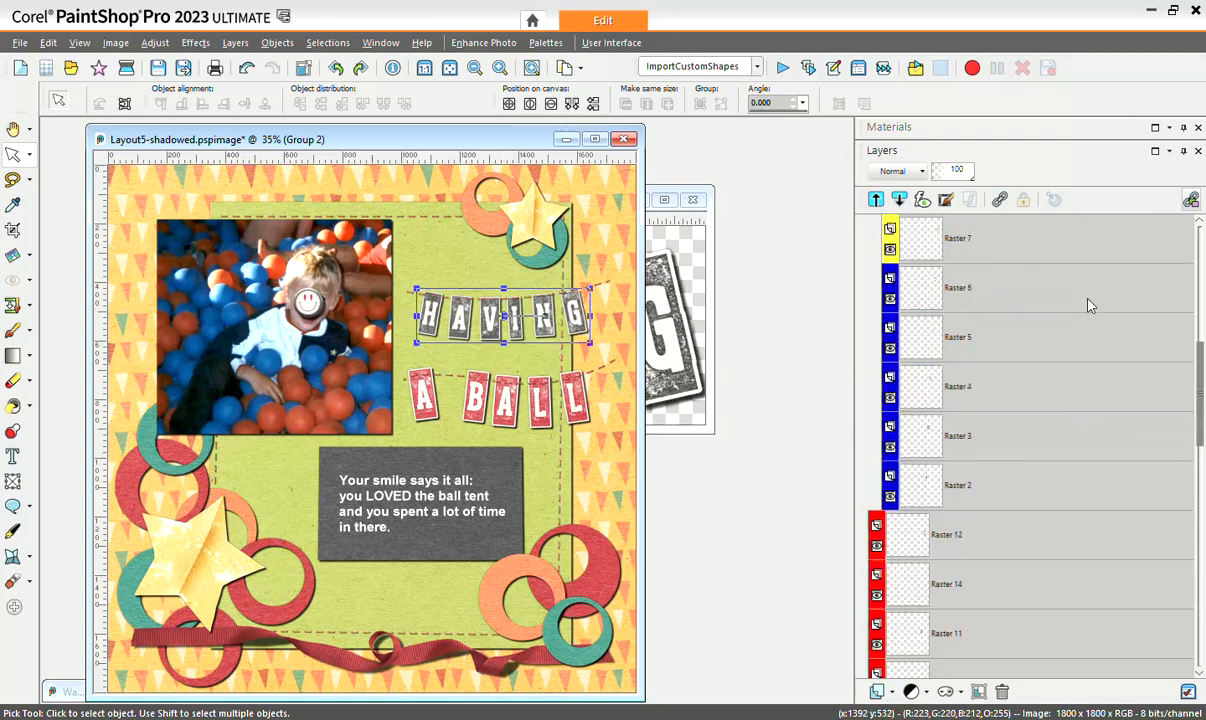
{"action": "mouse_move", "coordinate": [1005, 471]}
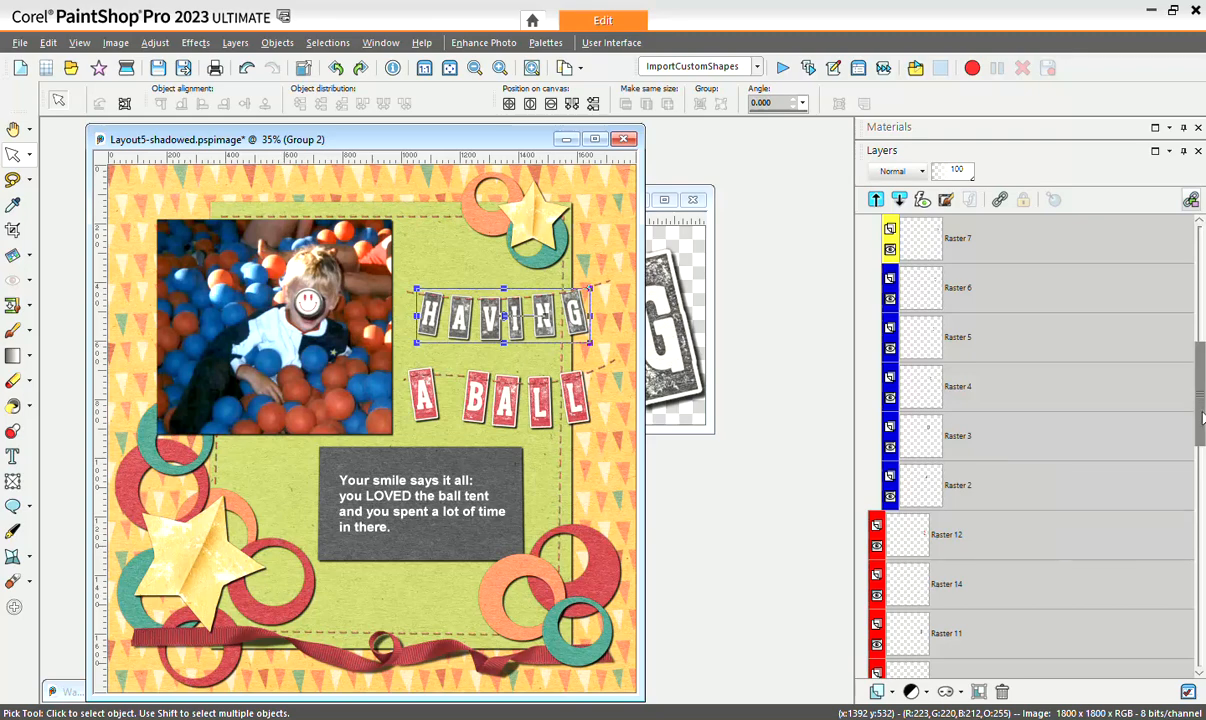
{"action": "left_click_drag", "start_coordinate": [1202, 425], "coordinate": [1202, 377]}
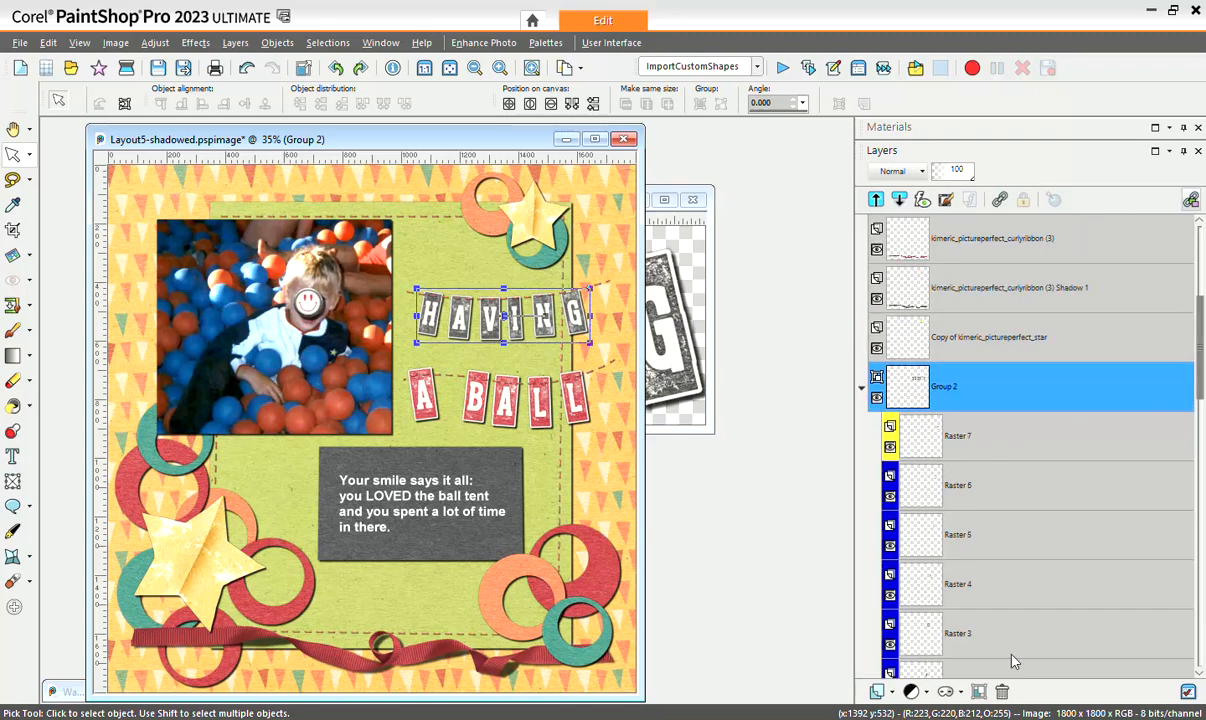
{"action": "mouse_move", "coordinate": [986, 578]}
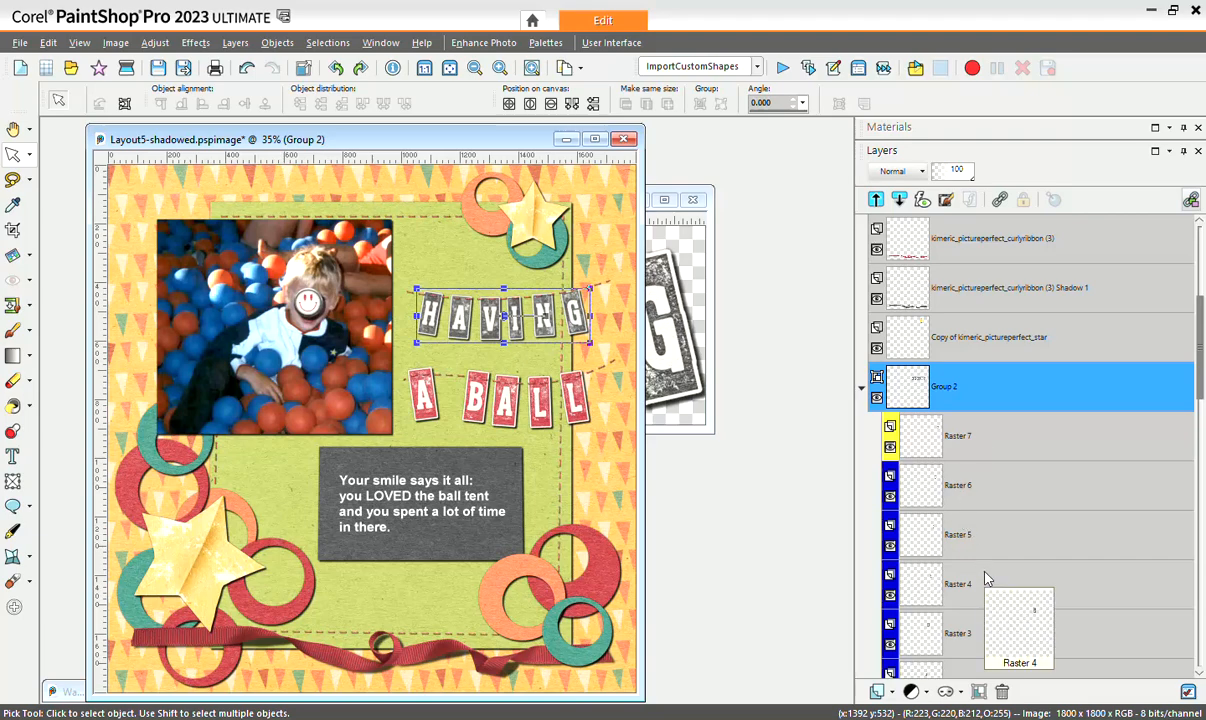
{"action": "right_click", "coordinate": [960, 394]}
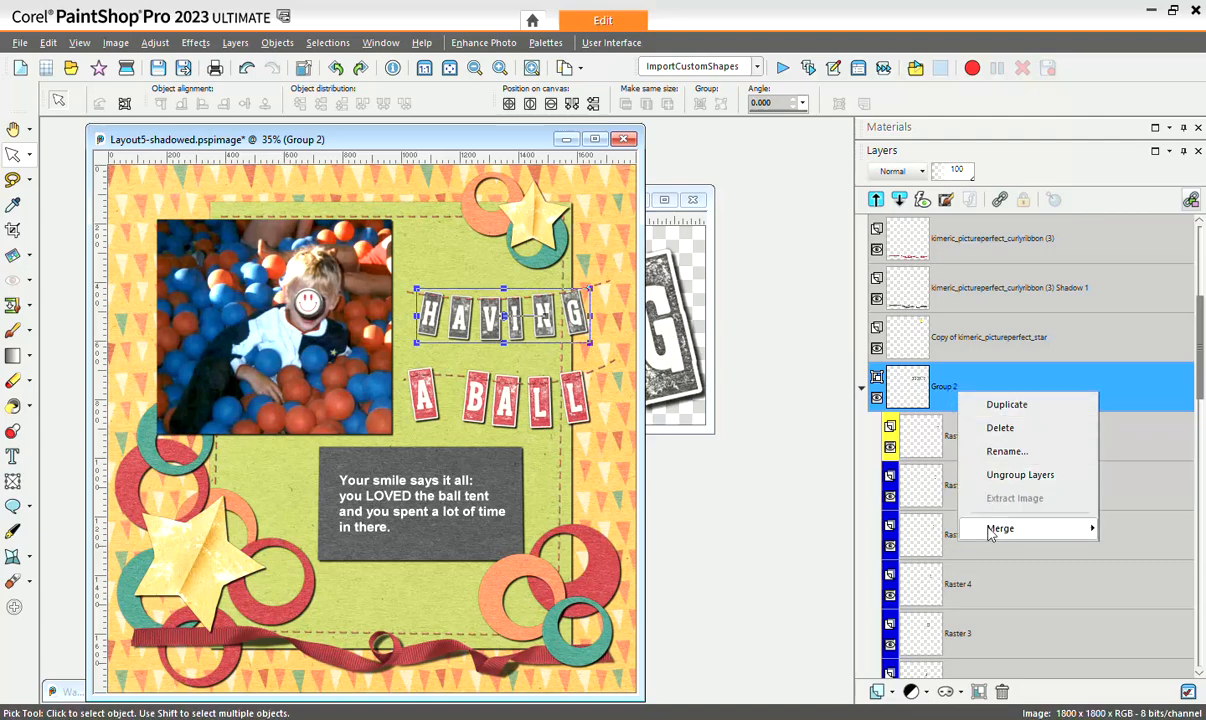
{"action": "mouse_move", "coordinate": [988, 536]}
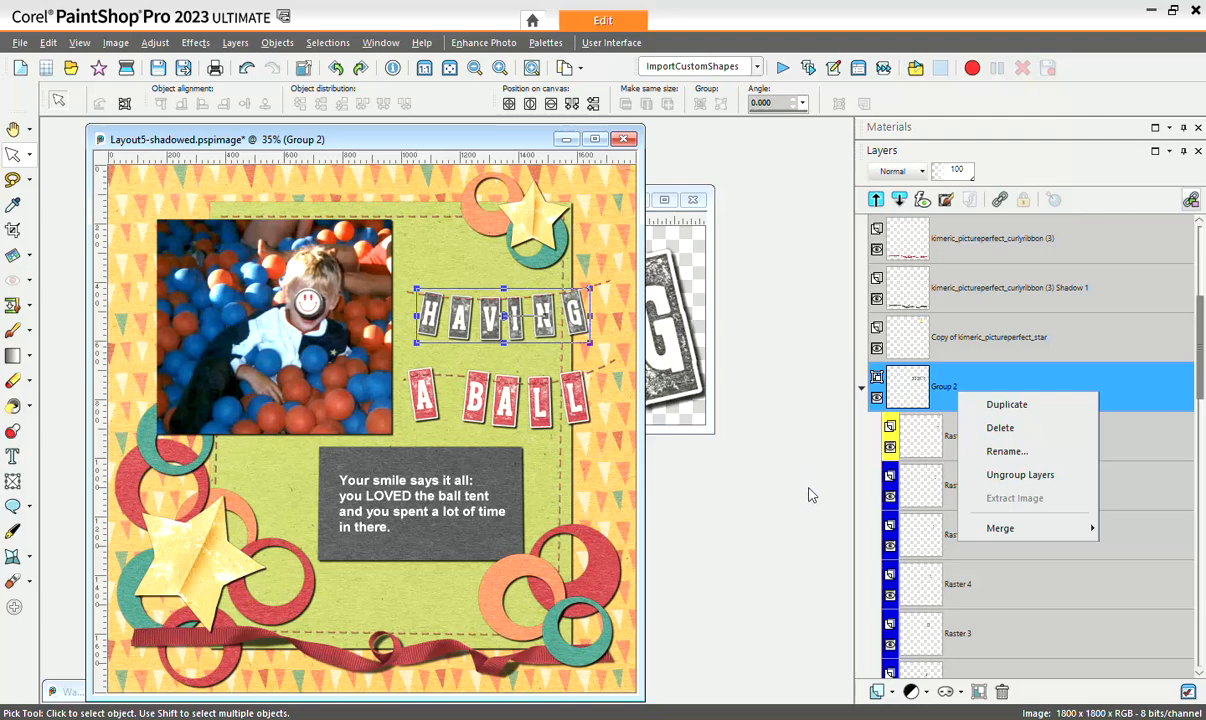
{"action": "left_click", "coordinate": [862, 390]}
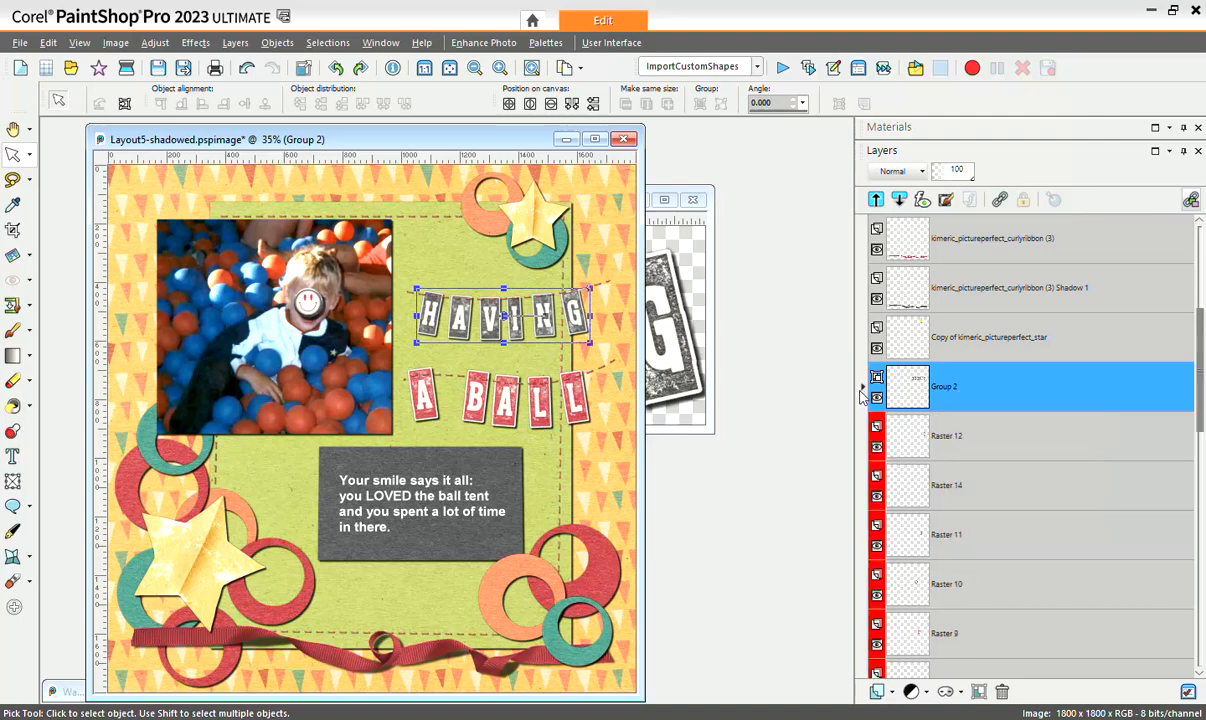